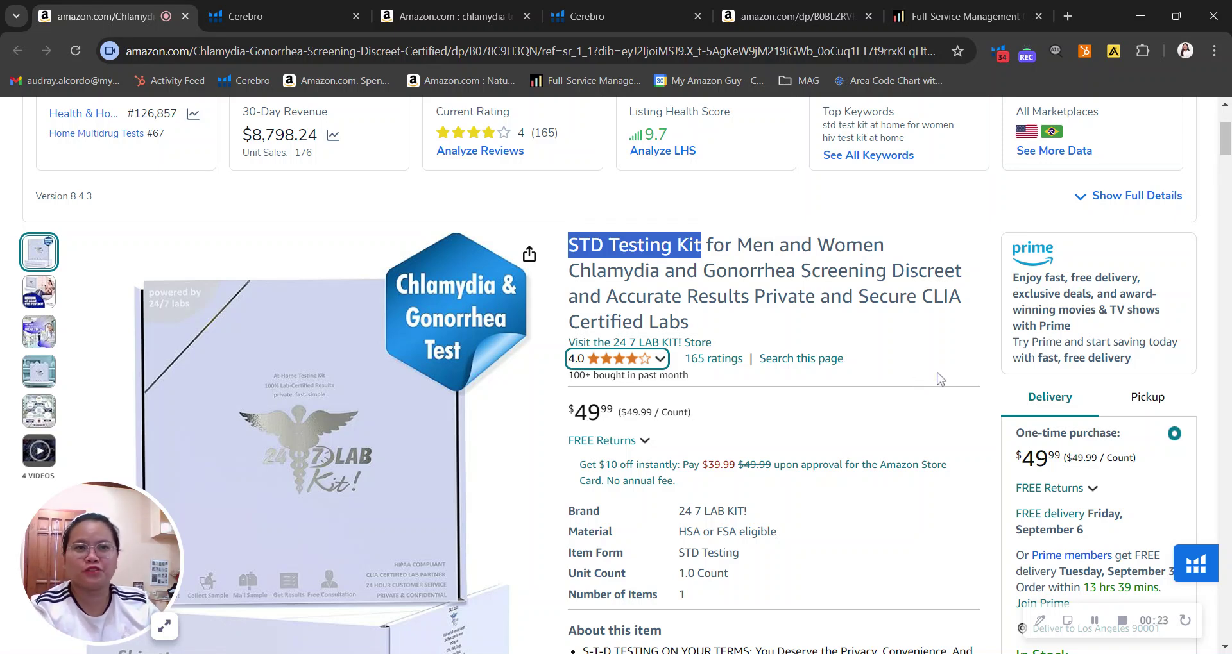
Bring up the STD Testing Kit's Cerebro results at the Single Product Search summary
left_click(302, 8)
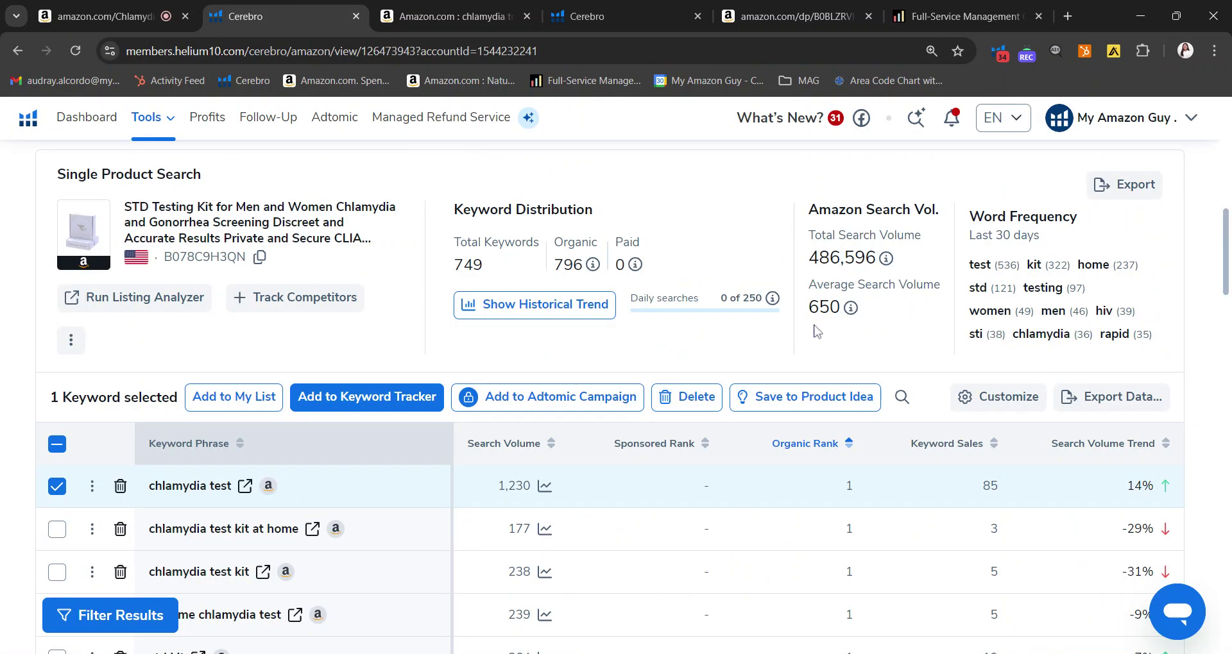
scroll(1036, 332, "down", 6)
scroll(1033, 350, "down", 5)
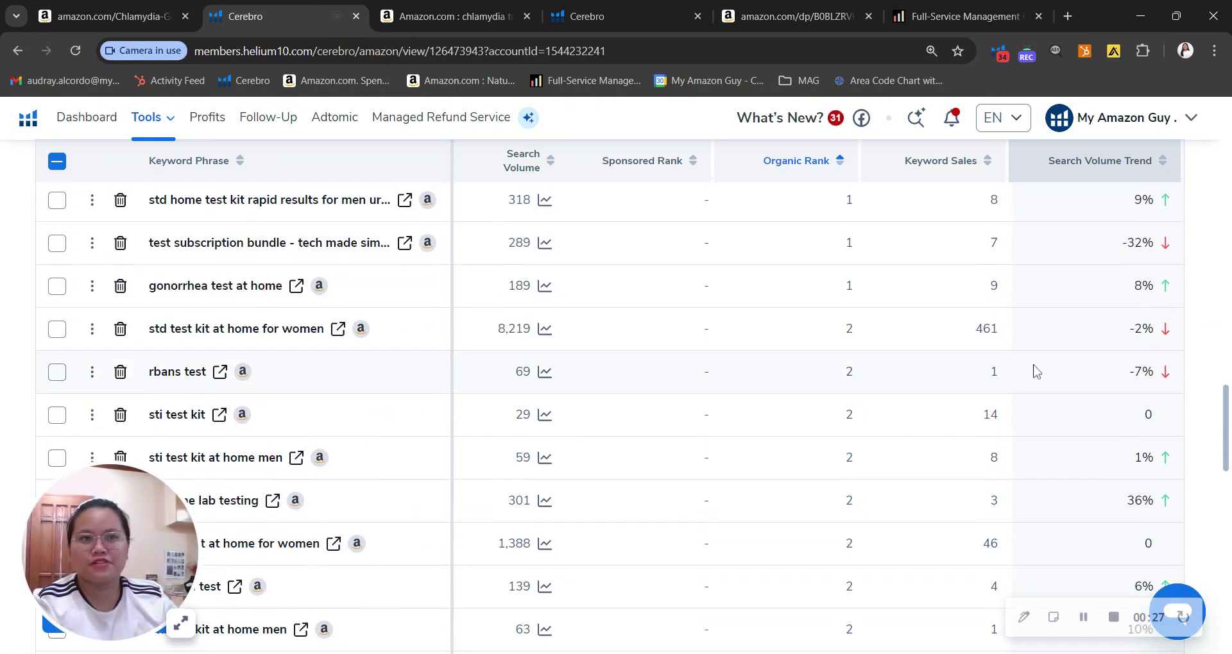
scroll(1029, 366, "up", 12)
scroll(891, 297, "up", 5)
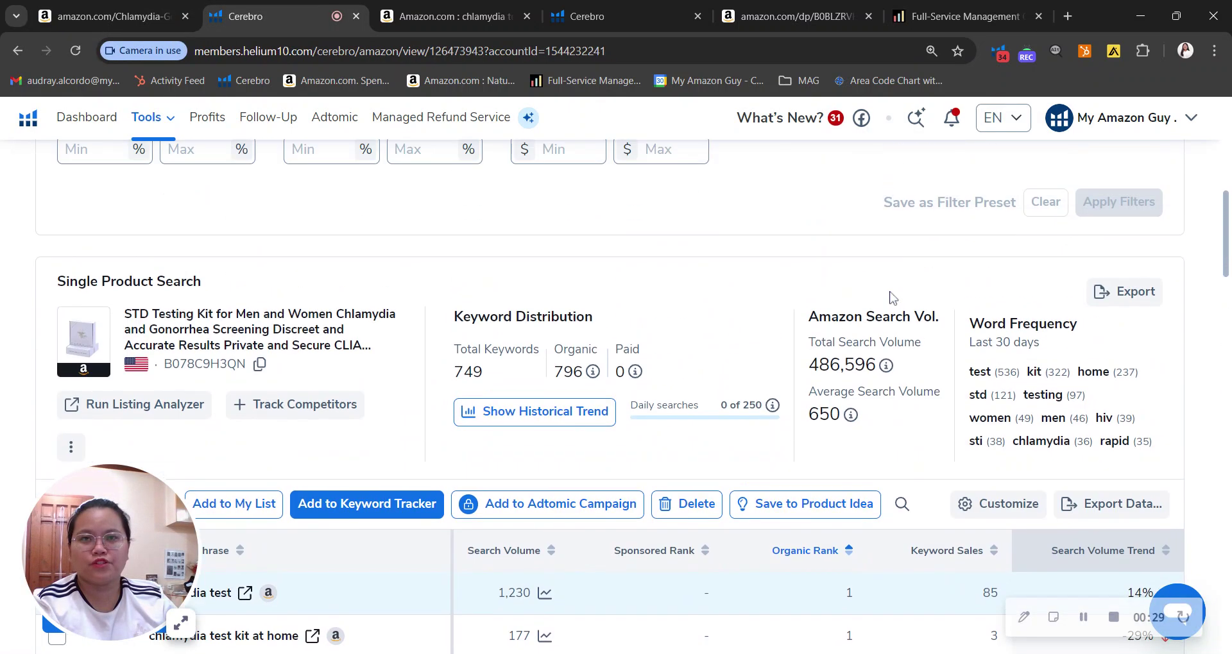
Highlight 749 total, 796 organic and 0 paid keywords, plus the word frequency list led by 'test' (536)
left_click_drag(531, 371, 453, 346)
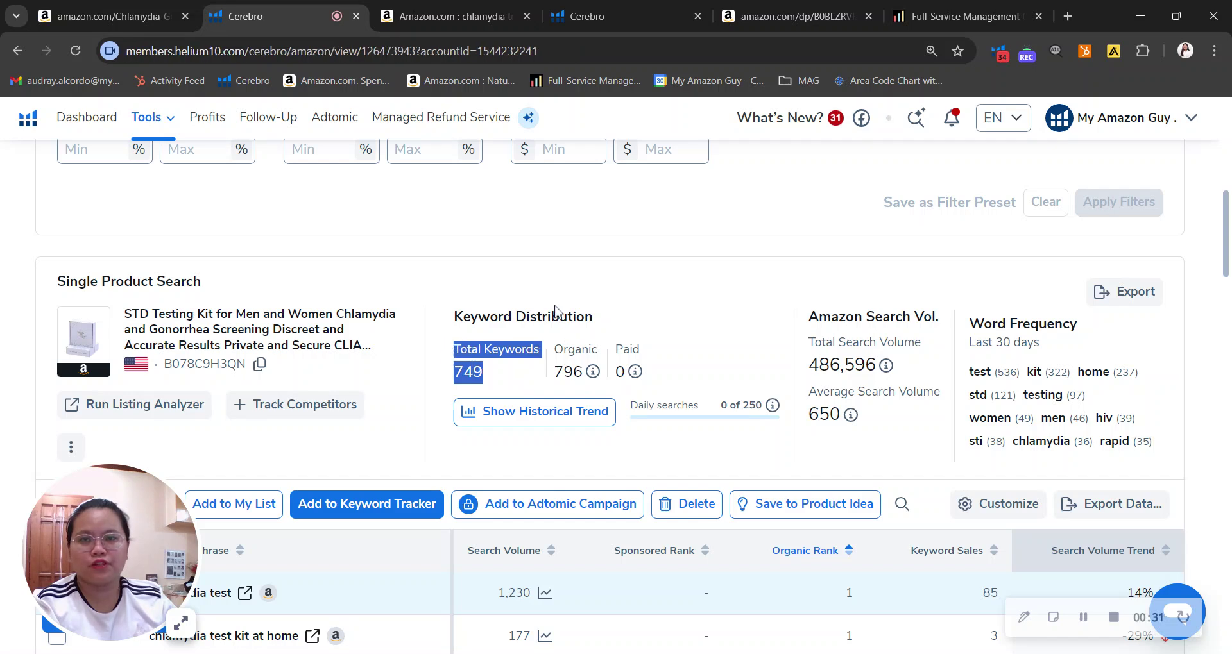
left_click_drag(584, 374, 639, 394)
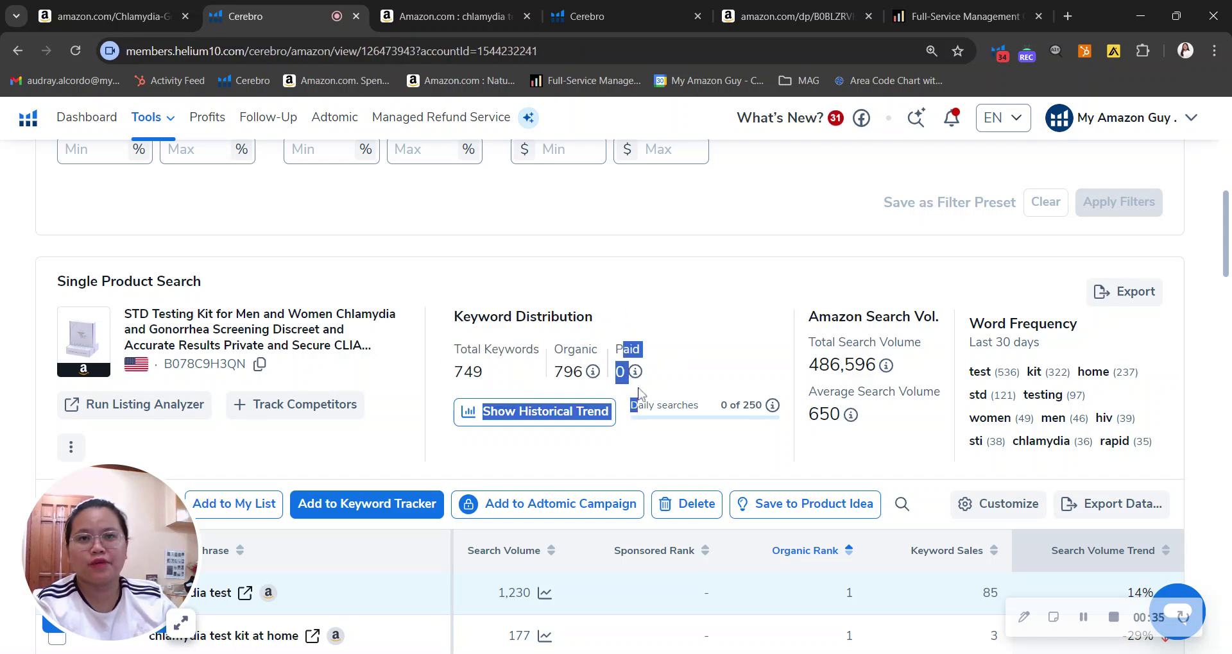
left_click(686, 360)
left_click_drag(553, 347, 674, 369)
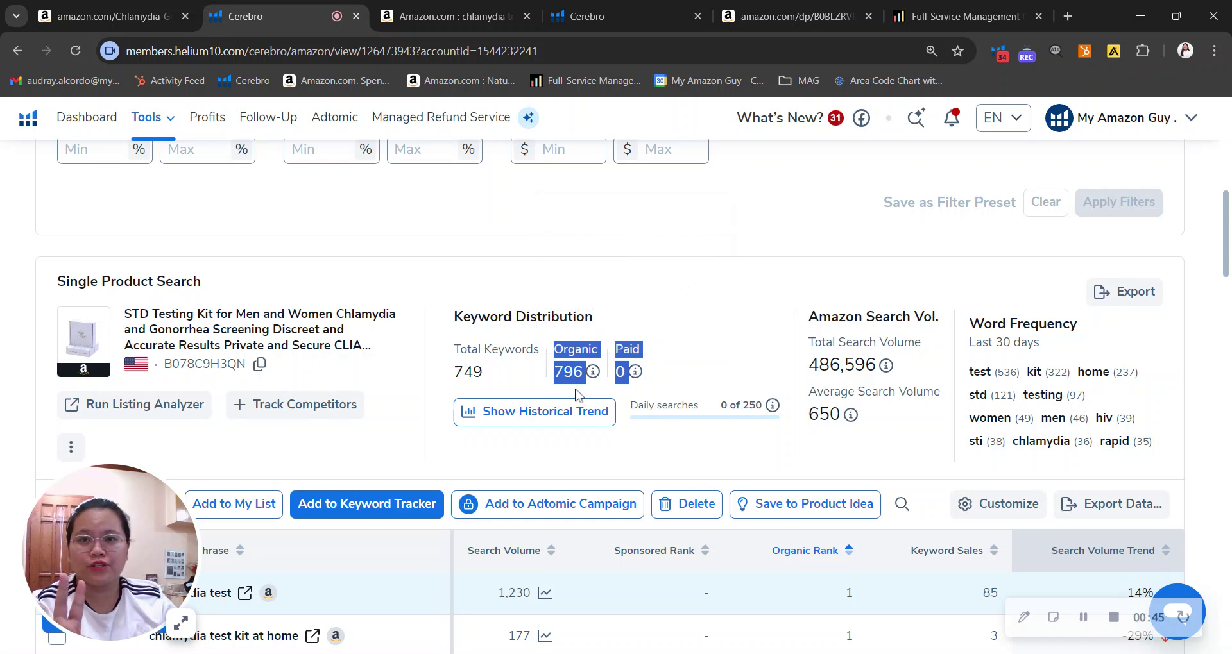
left_click(680, 356)
left_click_drag(623, 349, 800, 359)
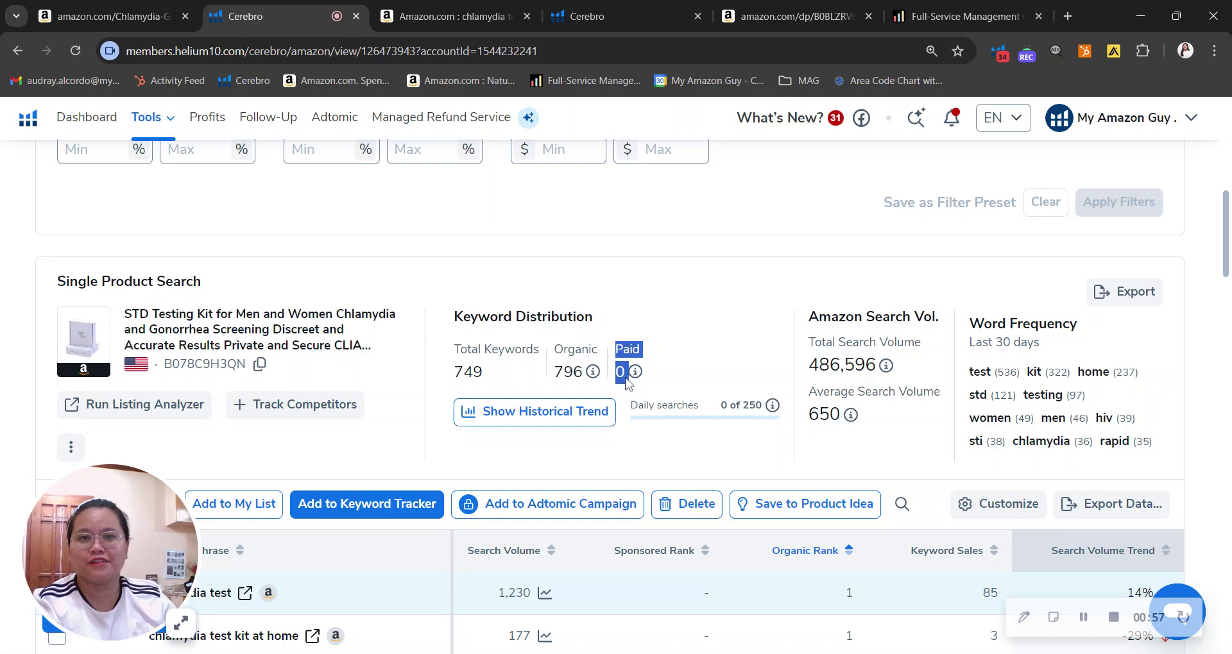
triple_click(555, 357)
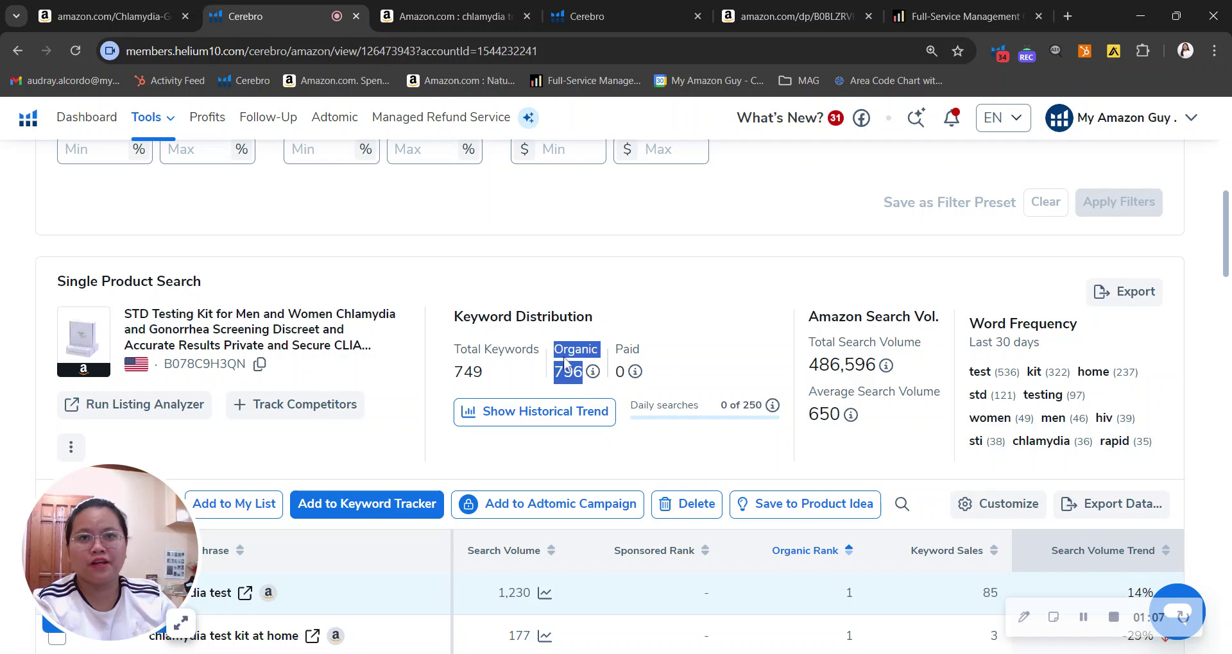
left_click_drag(967, 319, 1148, 453)
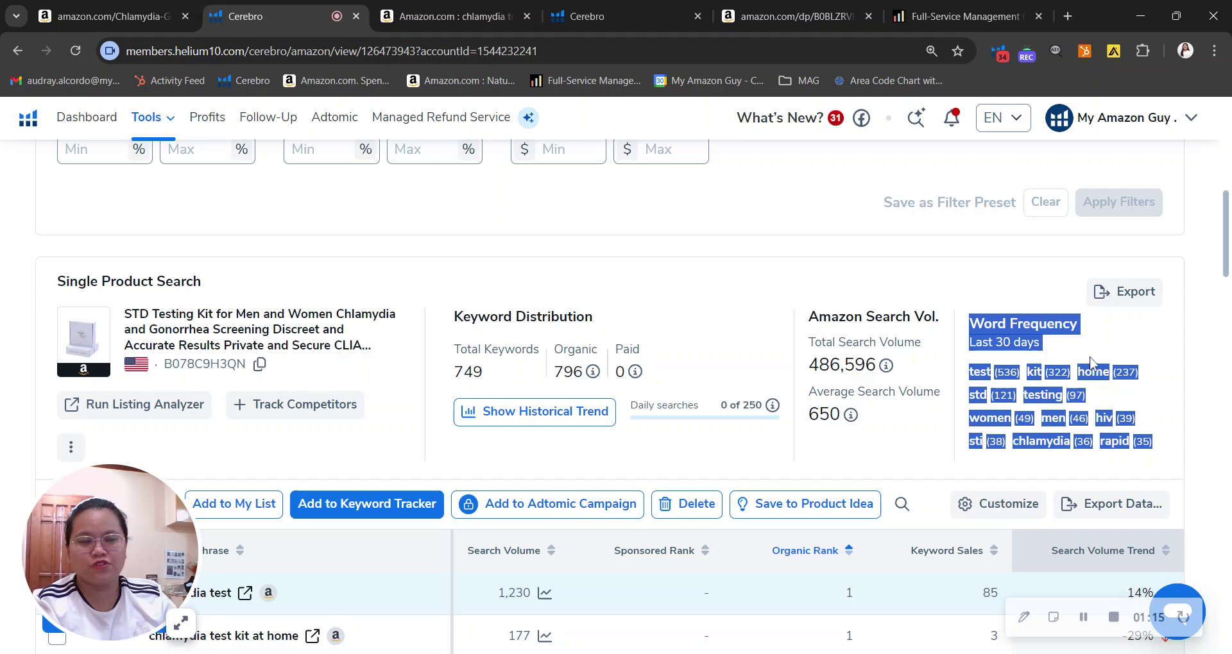
scroll(1086, 332, "down", 3)
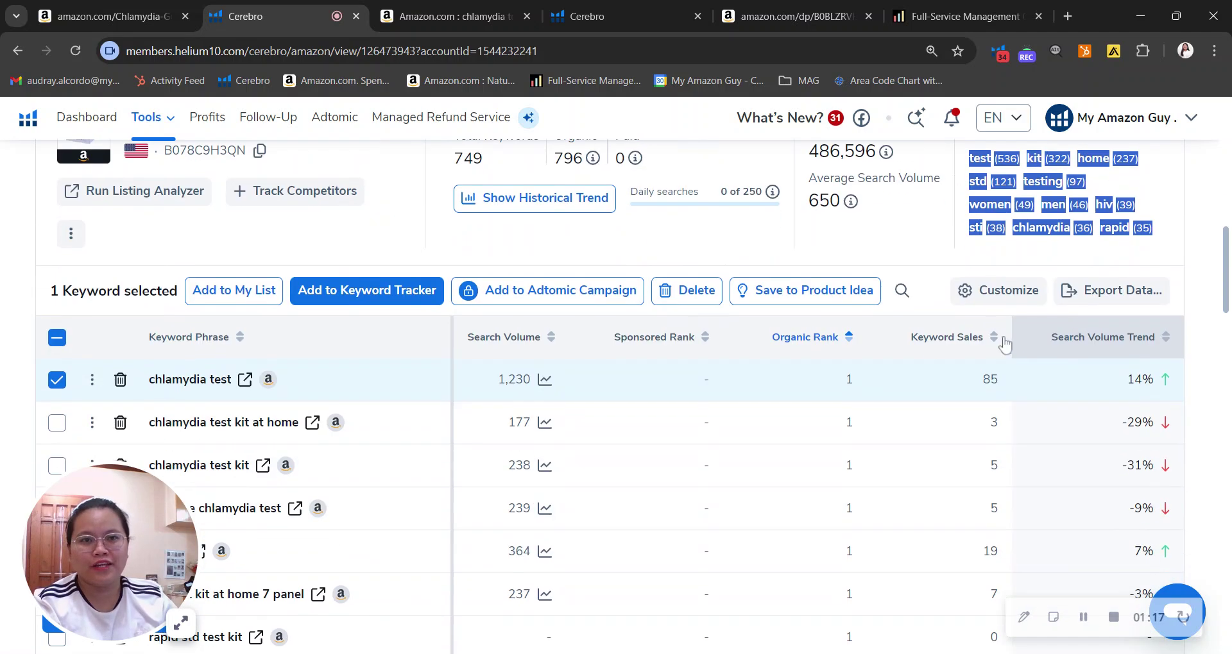
scroll(856, 353, "down", 20)
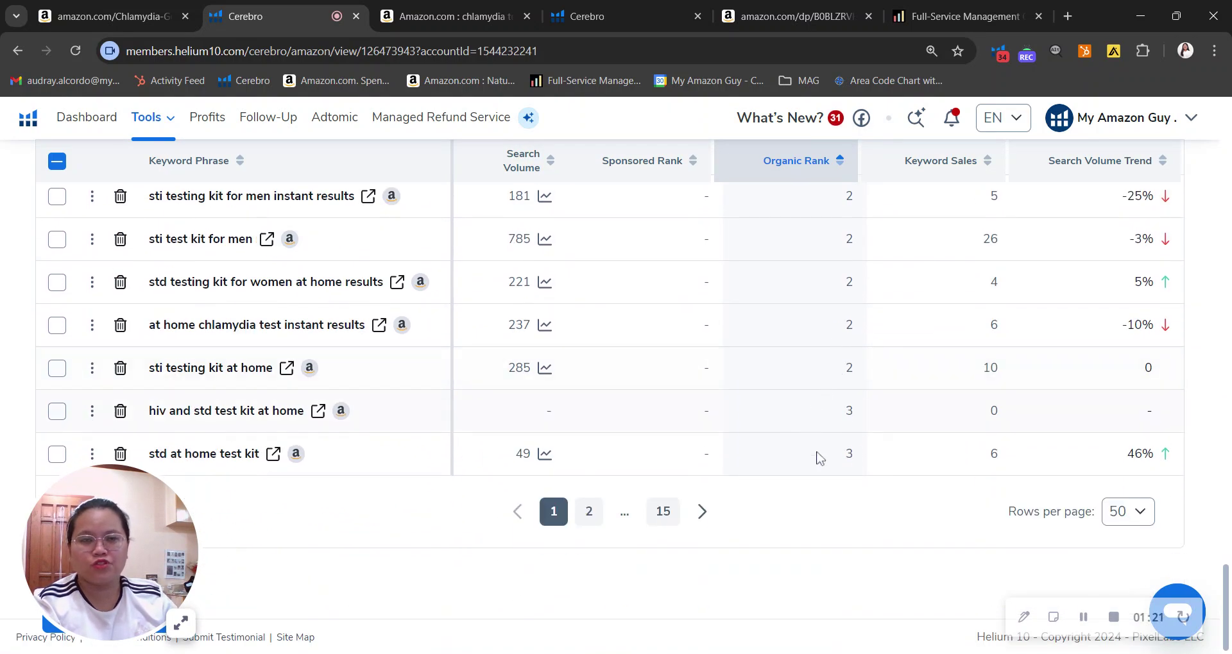
scroll(829, 417, "up", 5)
scroll(828, 468, "up", 12)
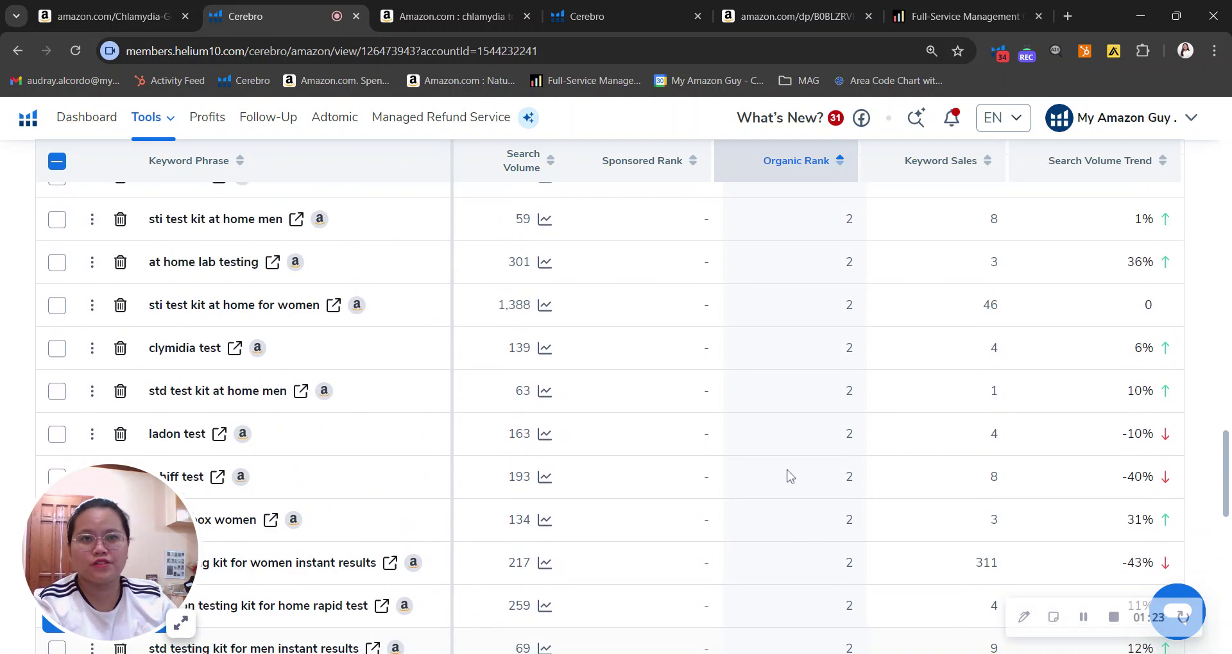
scroll(703, 504, "up", 10)
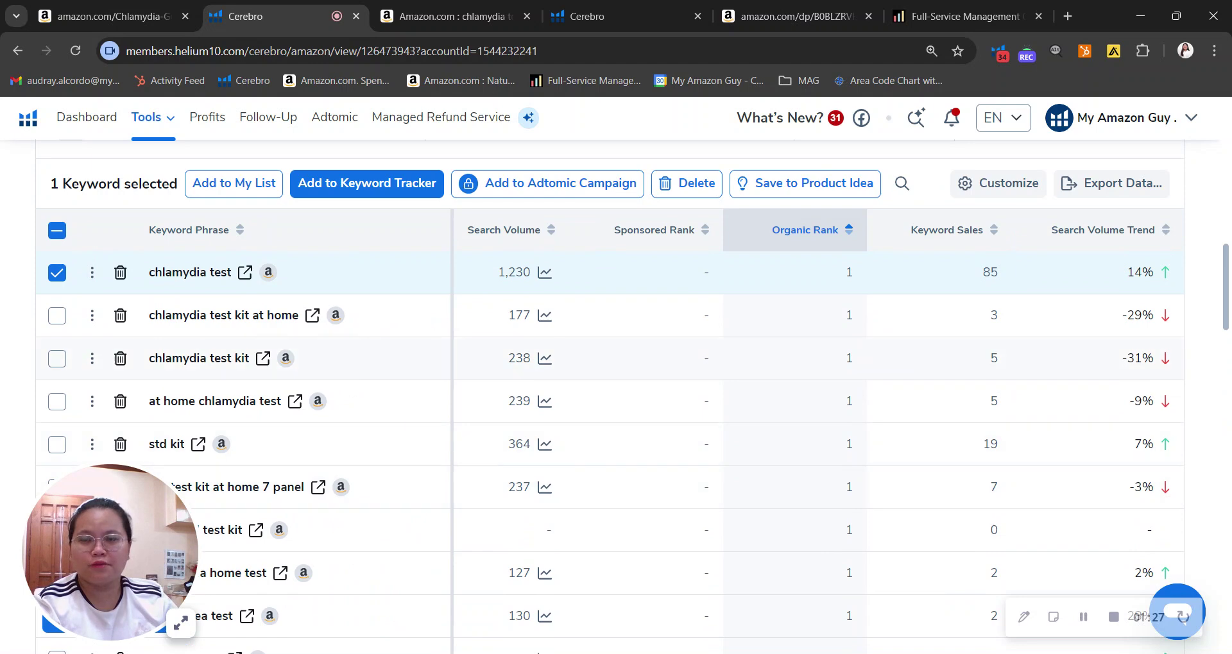
left_click_drag(148, 273, 232, 272)
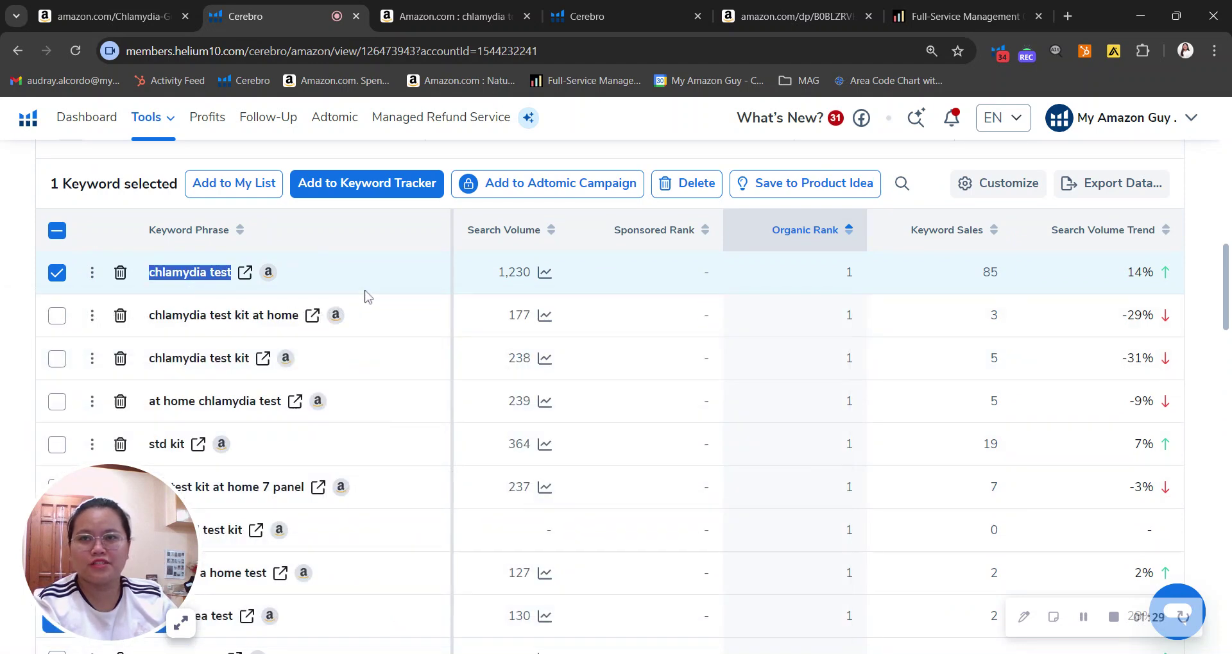
double_click(484, 280)
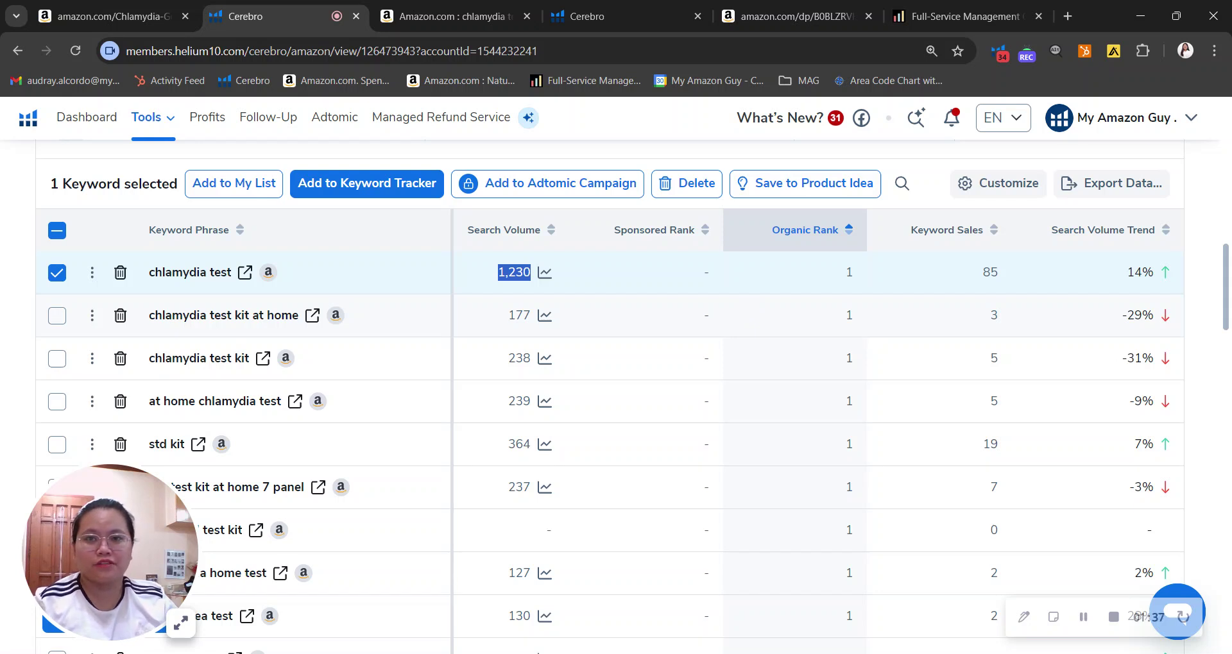
triple_click(225, 292)
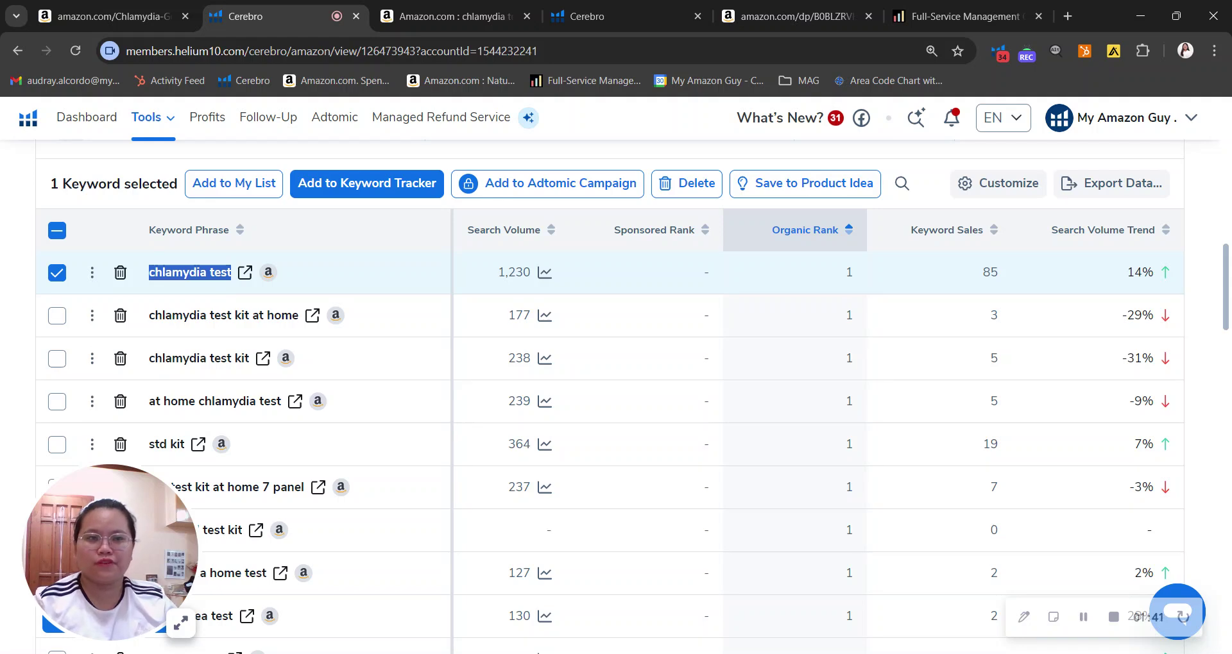
Switch to the 'chlamydia test' Xray results and highlight the $468,141 total revenue
left_click(437, 8)
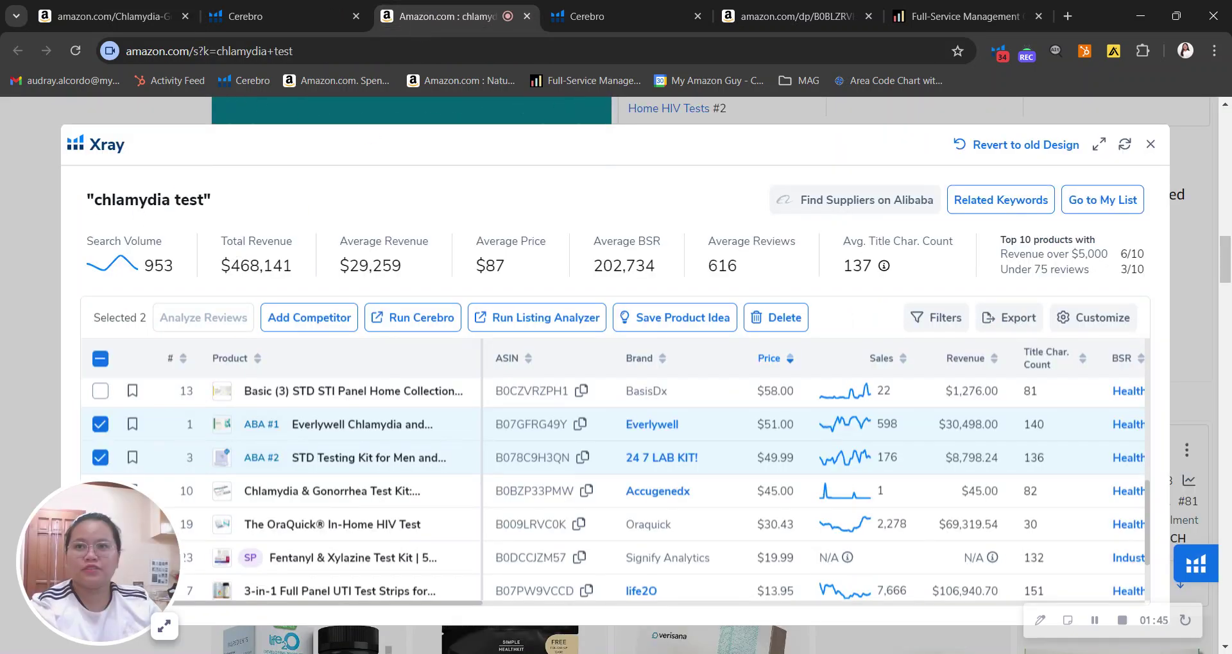
triple_click(148, 200)
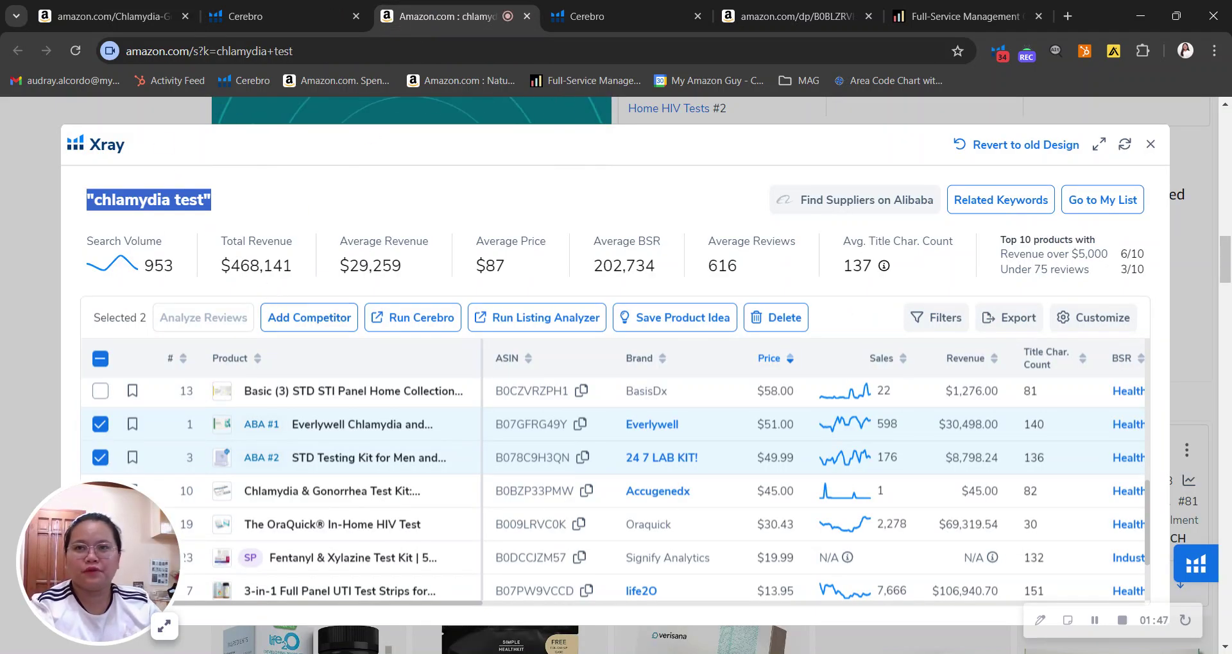
left_click_drag(222, 241, 310, 272)
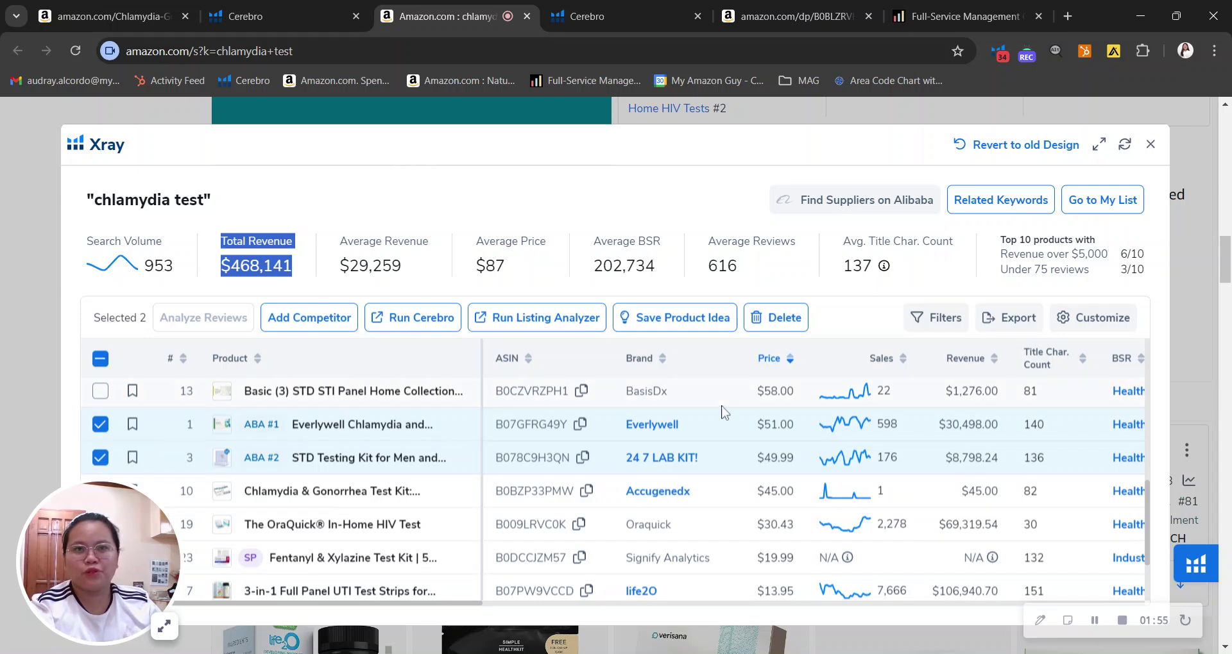
Compare Everlywell's 598 sales ($30,498.00) against 24 7 LAB KIT's 176 sales ($8,798.24)
triple_click(728, 457)
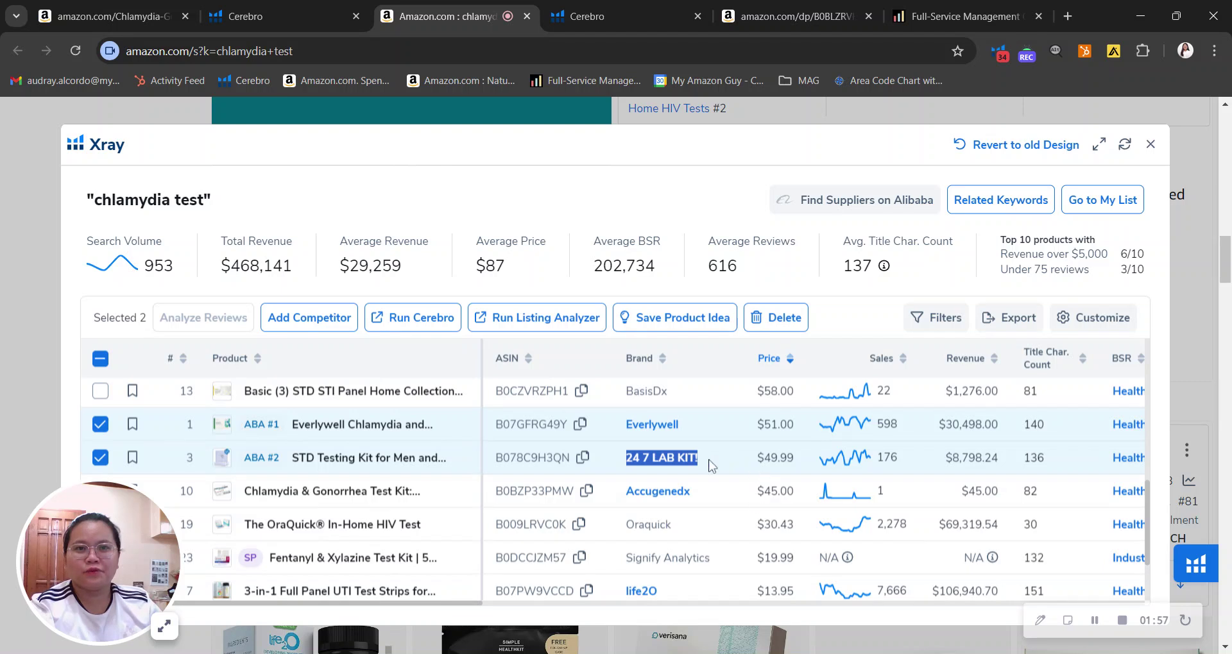
left_click(694, 410)
triple_click(704, 427)
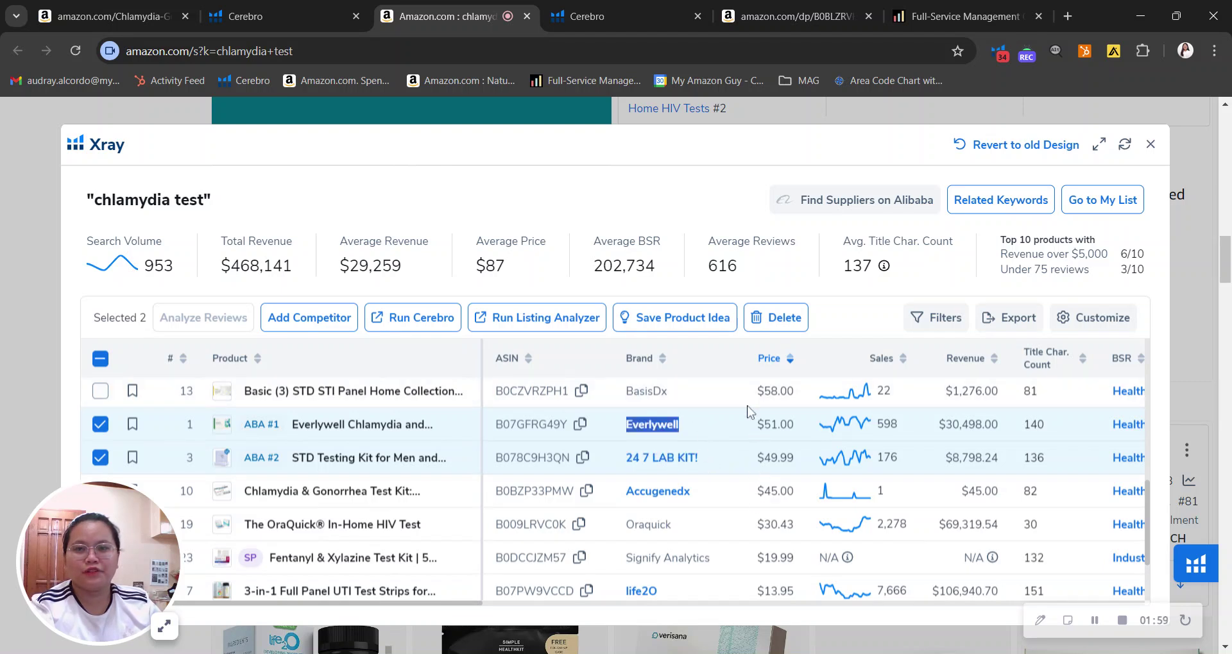
left_click_drag(870, 468, 1012, 473)
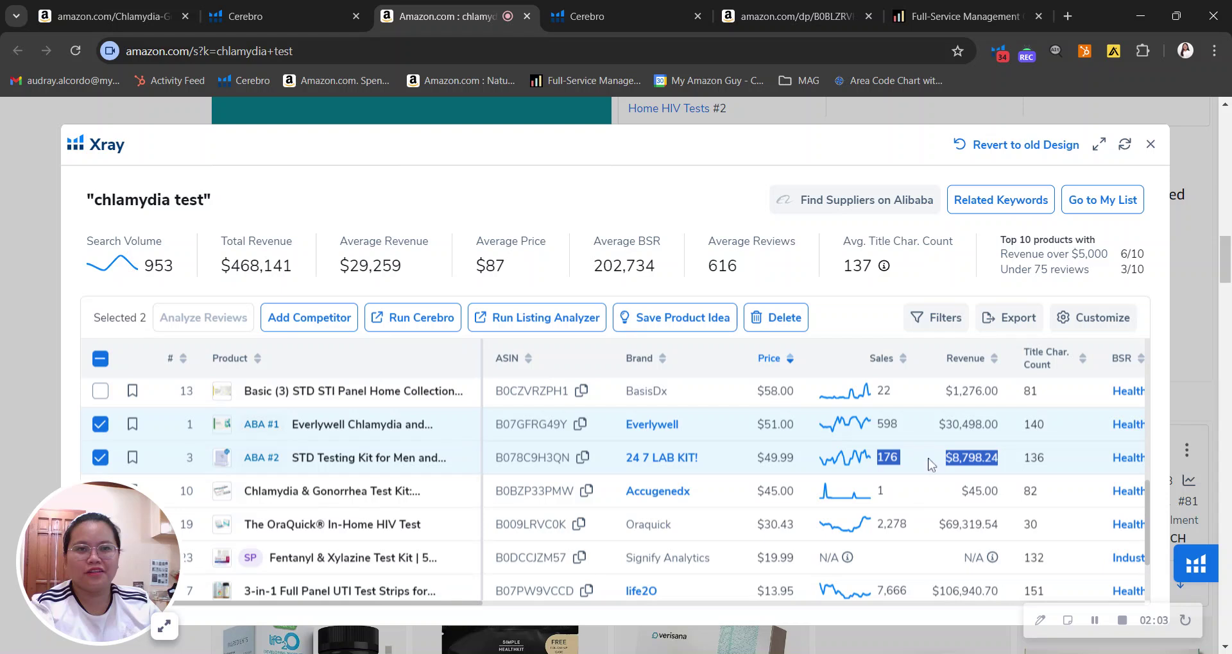
left_click_drag(877, 430, 1018, 433)
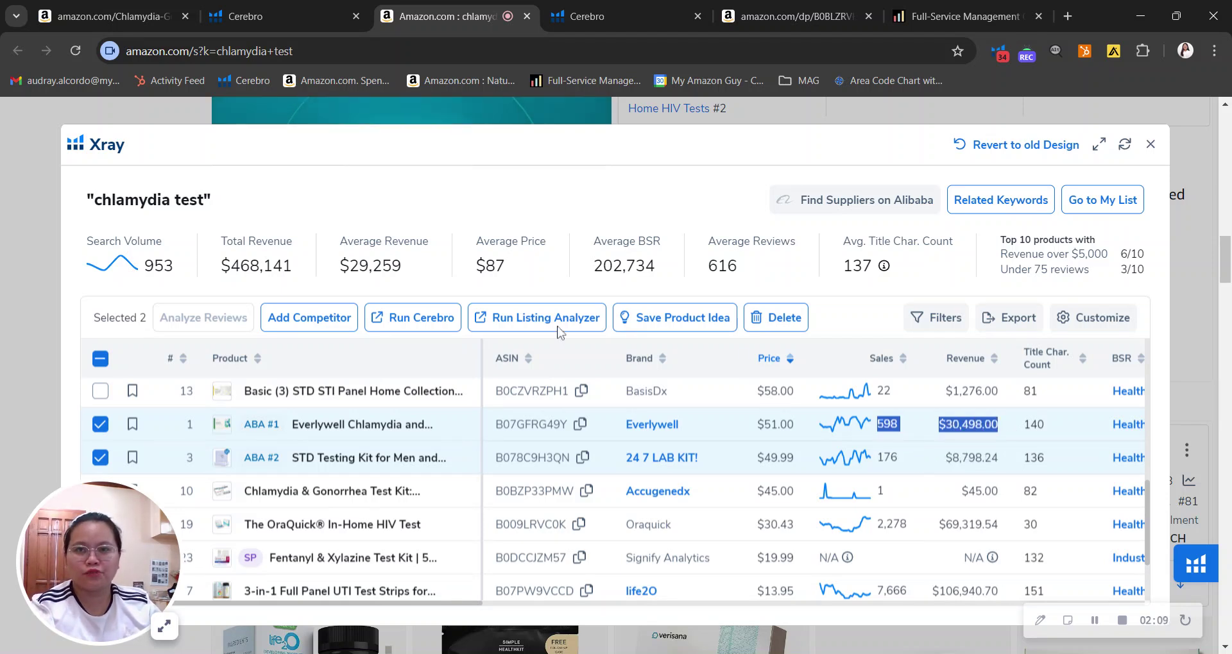
triple_click(214, 204)
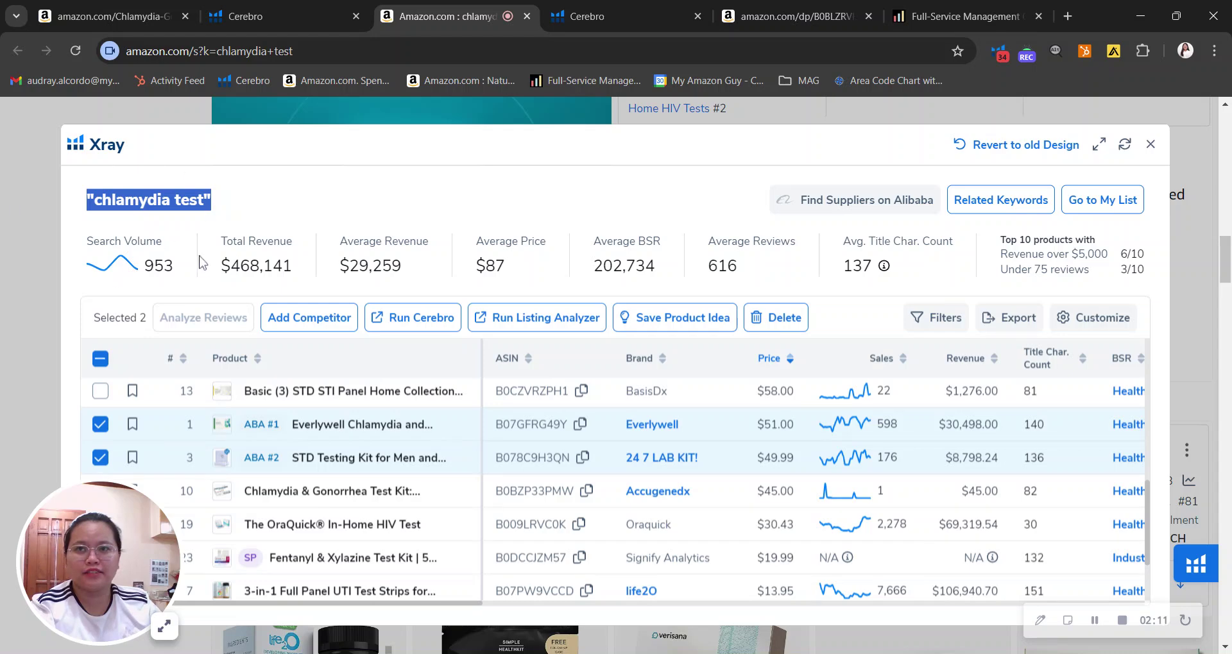
left_click_drag(202, 261, 305, 268)
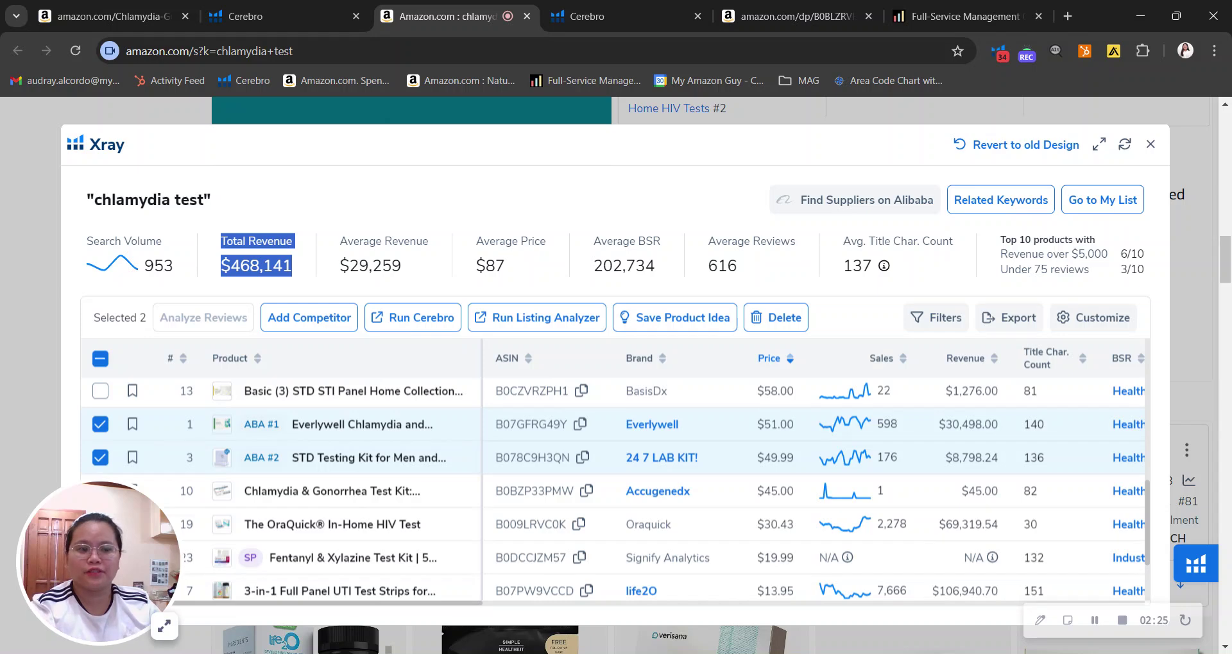
Open Everlywell's Cerebro results and highlight its 1,103 total and 1,169 organic keywords
left_click(595, 14)
scroll(682, 253, "down", 5)
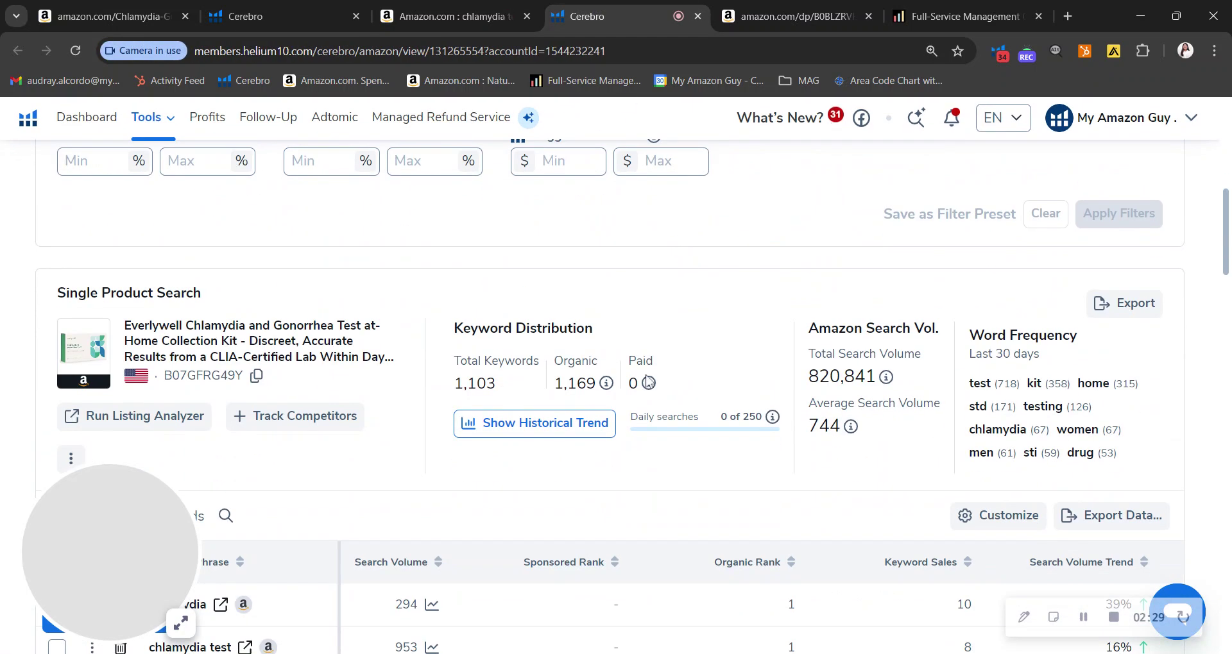
left_click_drag(507, 393, 442, 362)
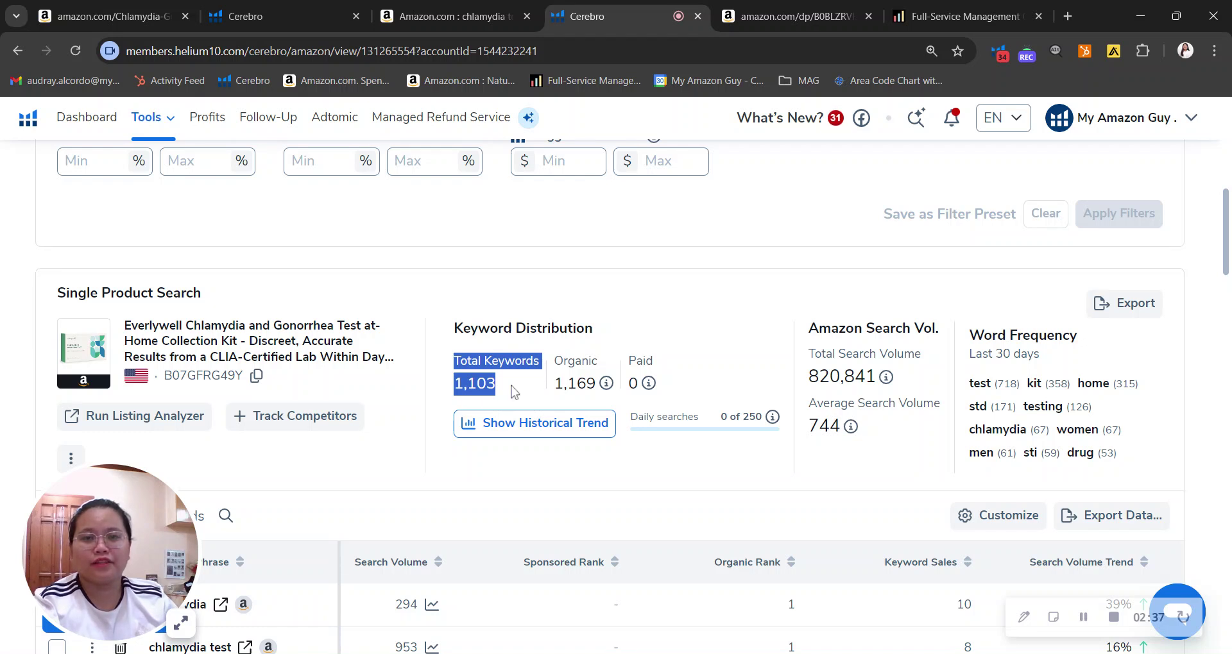
left_click_drag(554, 358, 611, 391)
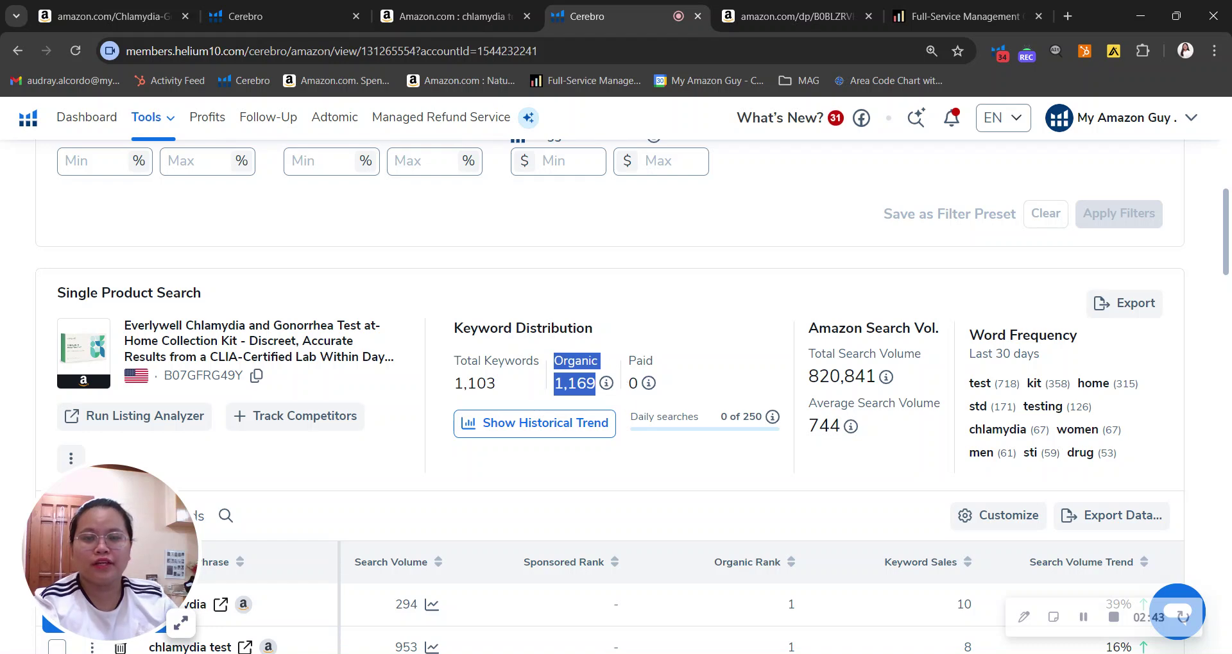
left_click_drag(504, 387, 443, 367)
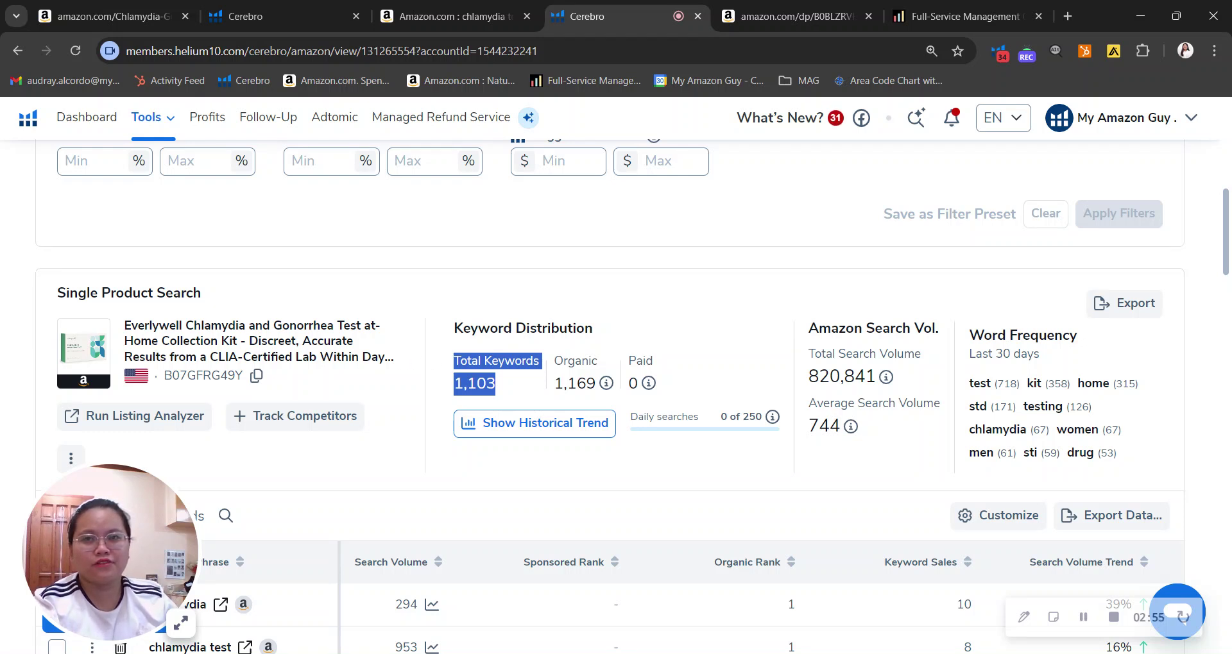
scroll(294, 282, "down", 10)
scroll(287, 301, "down", 20)
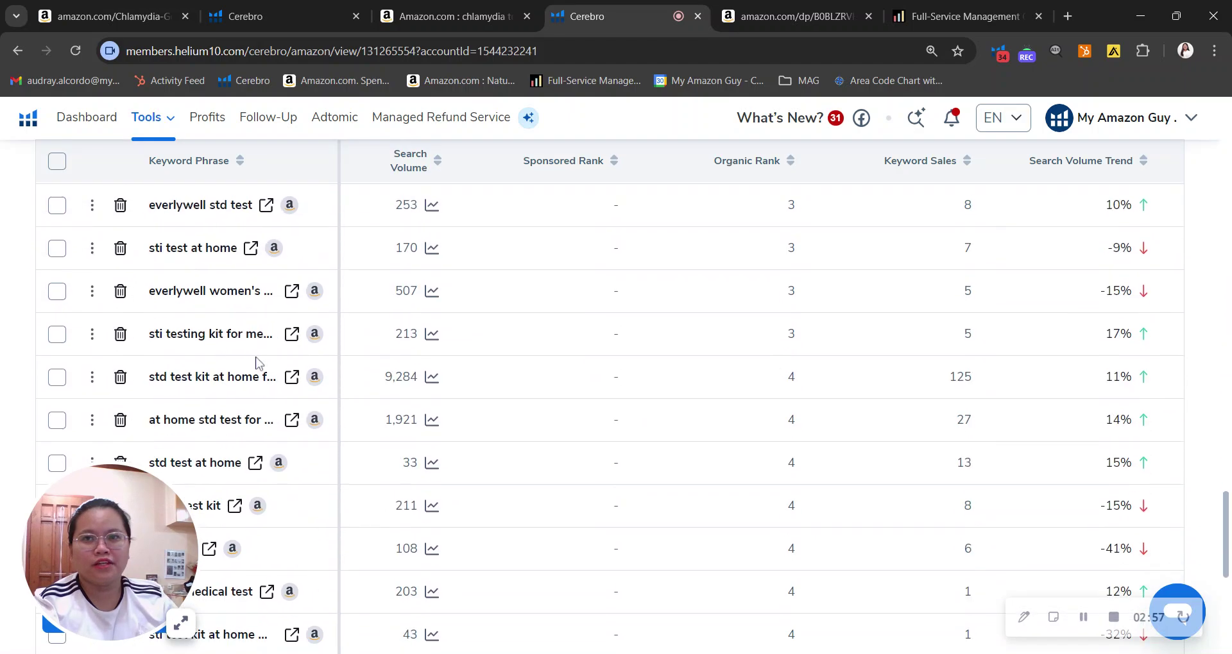
scroll(289, 473, "up", 20)
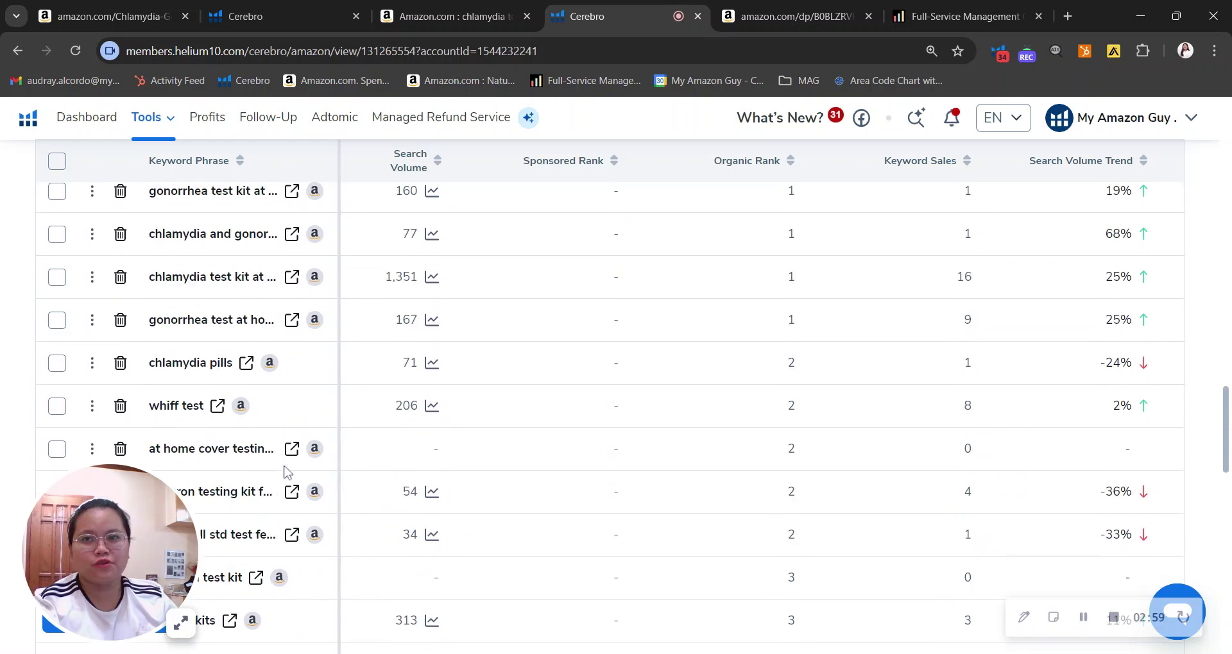
scroll(287, 472, "up", 10)
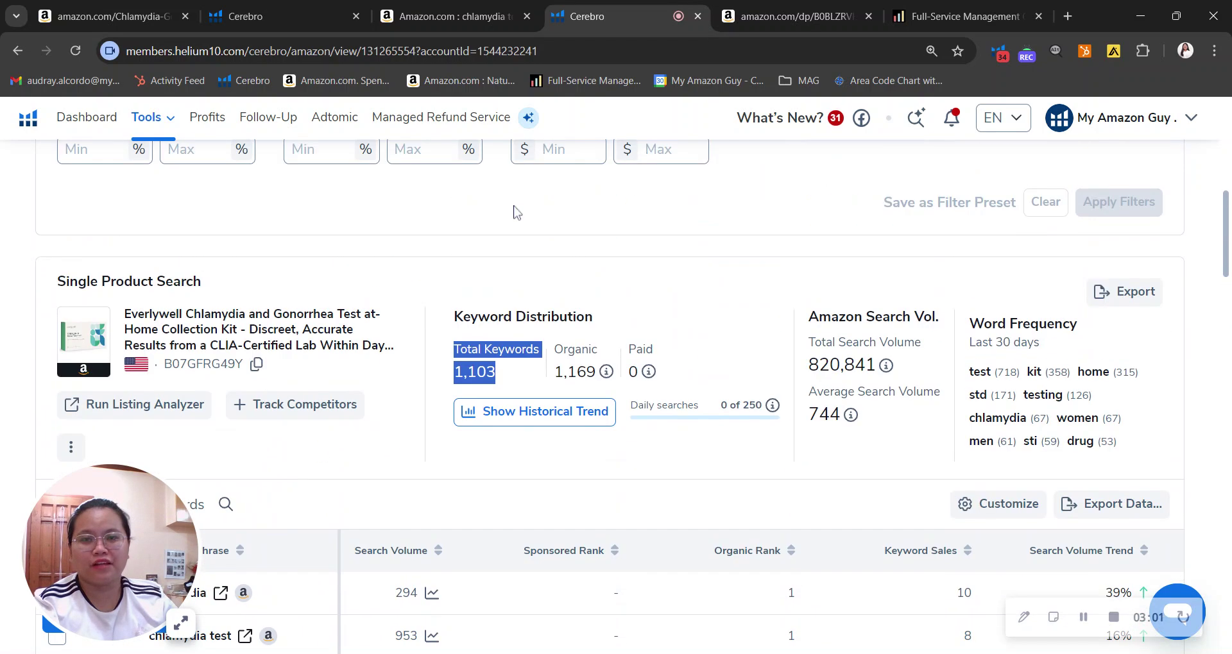
Recheck the STD Testing Kit's Keyword Distribution and Word Frequency, then return to its Amazon listing
left_click(342, 8)
scroll(641, 353, "up", 5)
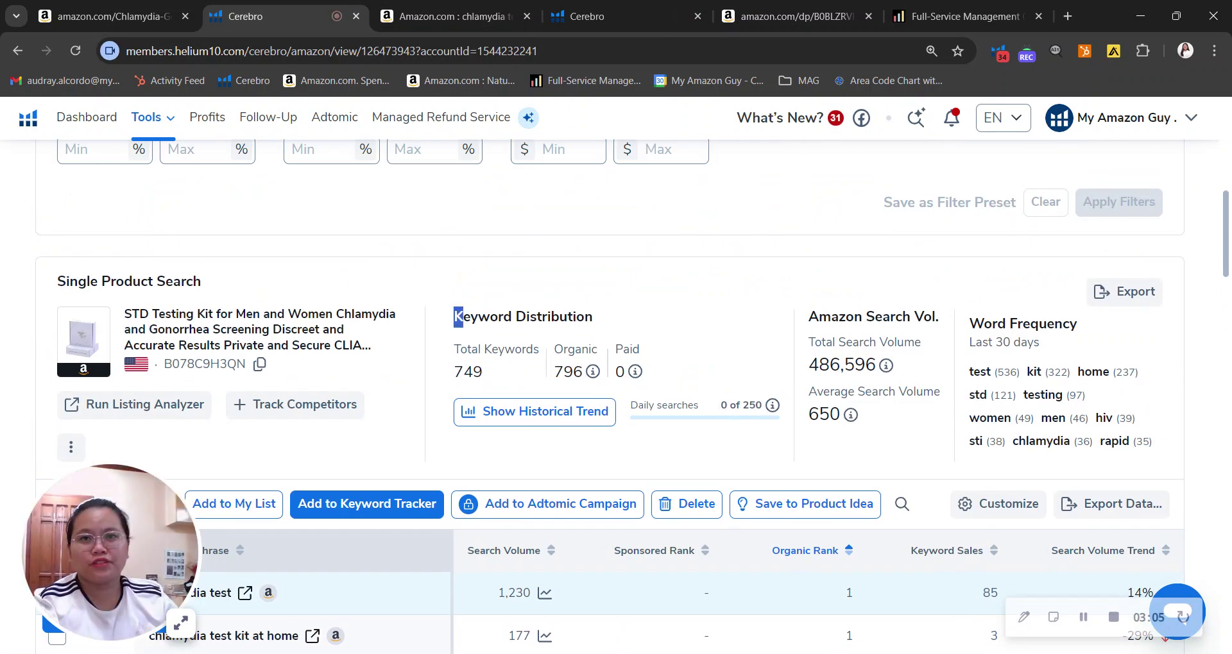
left_click_drag(454, 314, 654, 380)
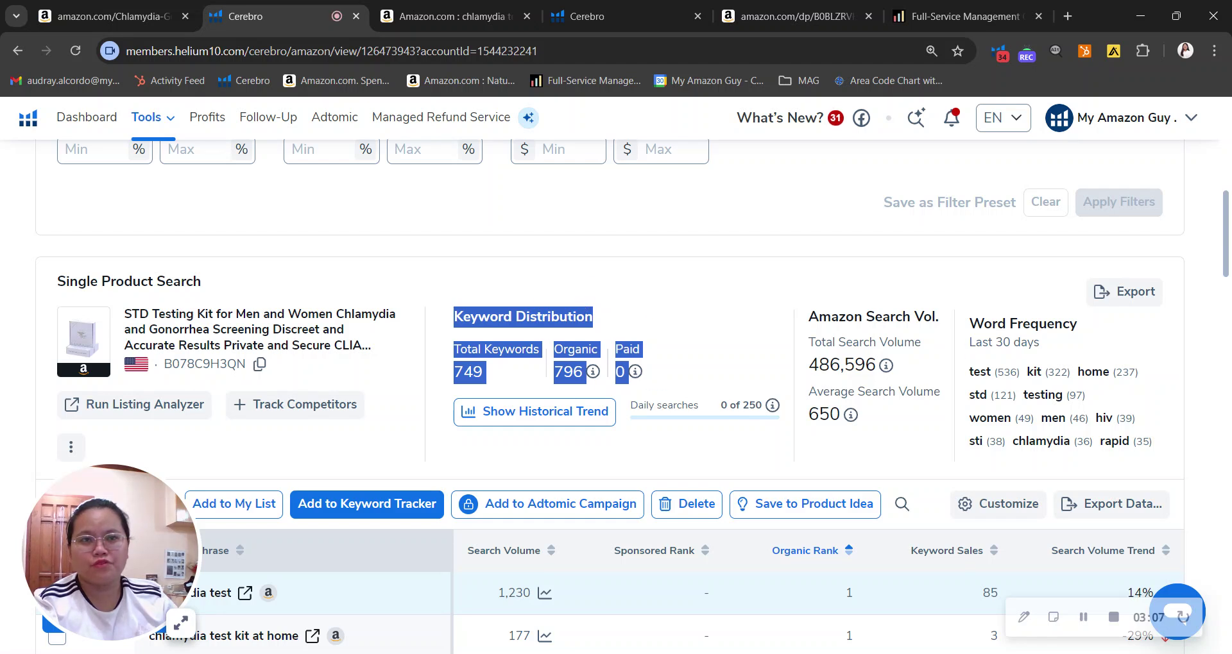
left_click_drag(969, 319, 1178, 450)
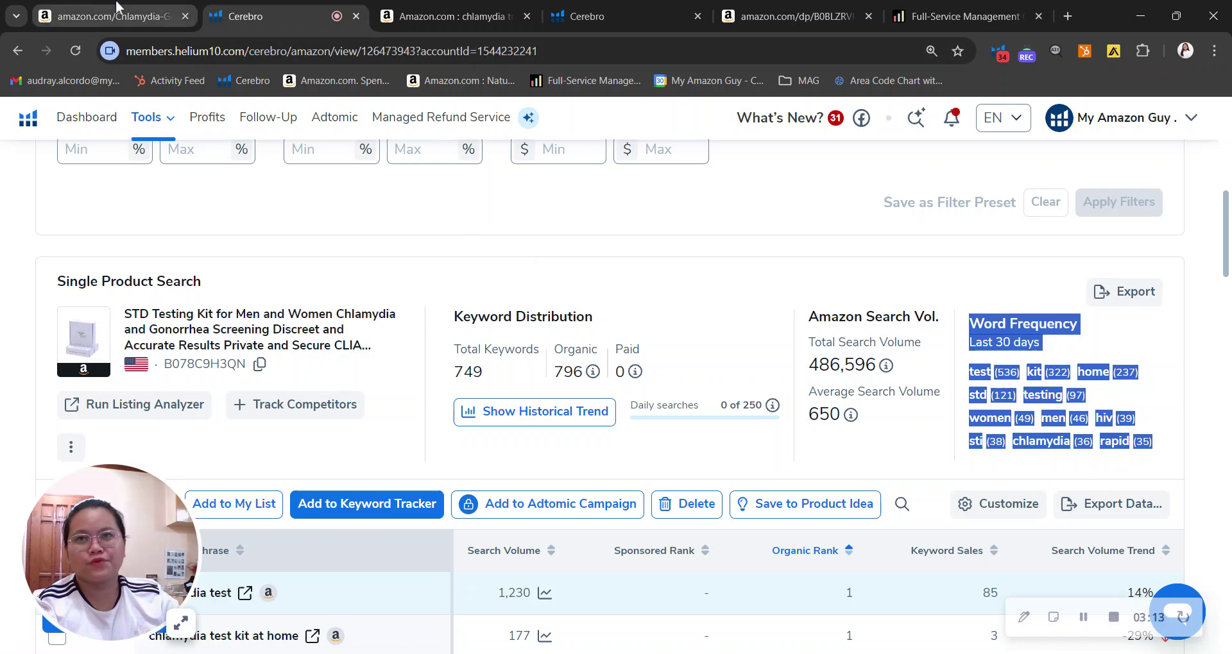
left_click(172, 9)
Review the product title, listing health score details and the five About this item bullets
left_click_drag(693, 321, 527, 248)
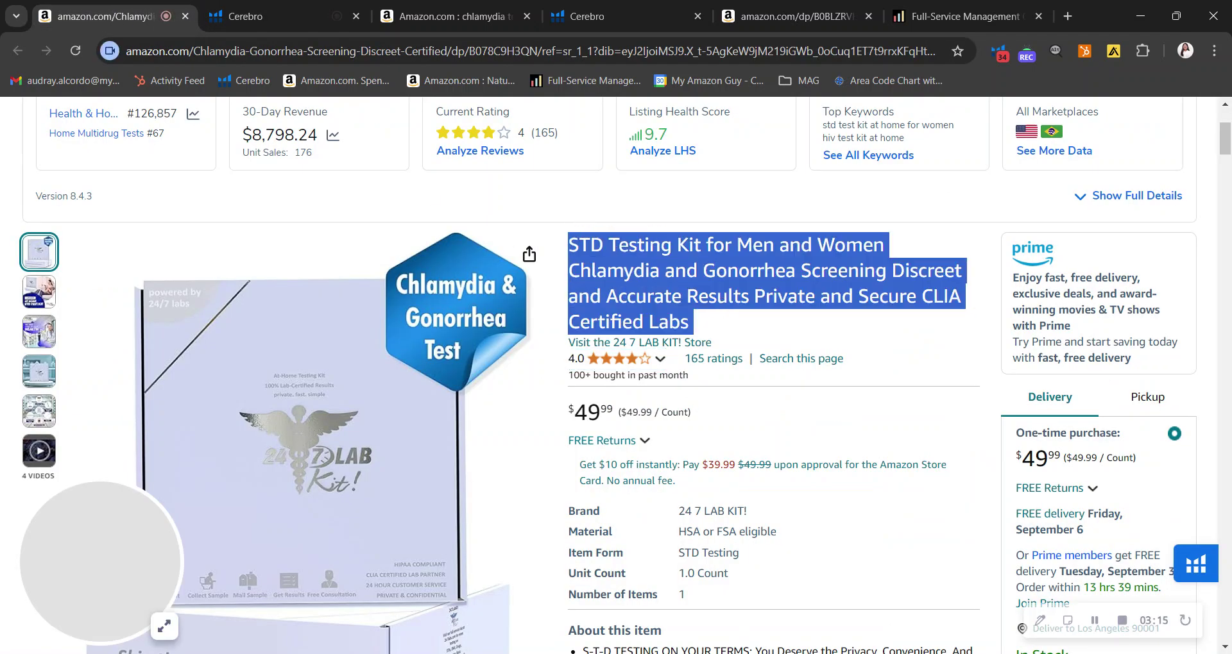
left_click(528, 248)
mouse_move(656, 155)
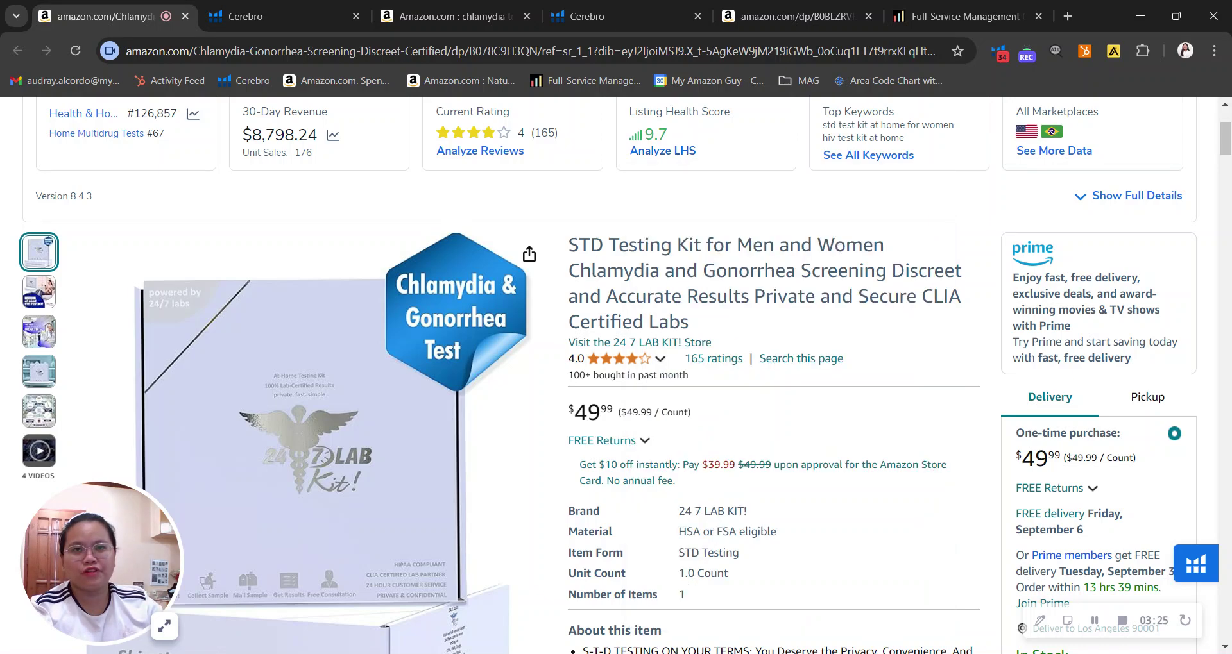
scroll(528, 247, "down", 2)
left_click_drag(581, 223, 922, 542)
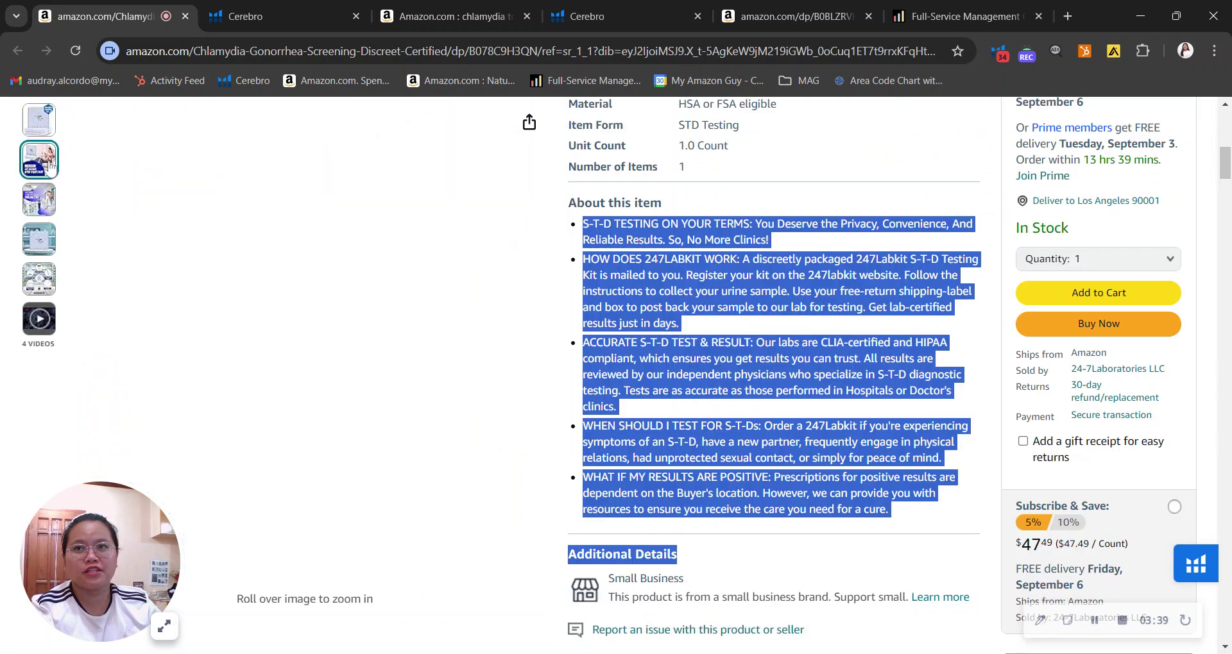
Preview each of the listing's gallery images
mouse_move(48, 166)
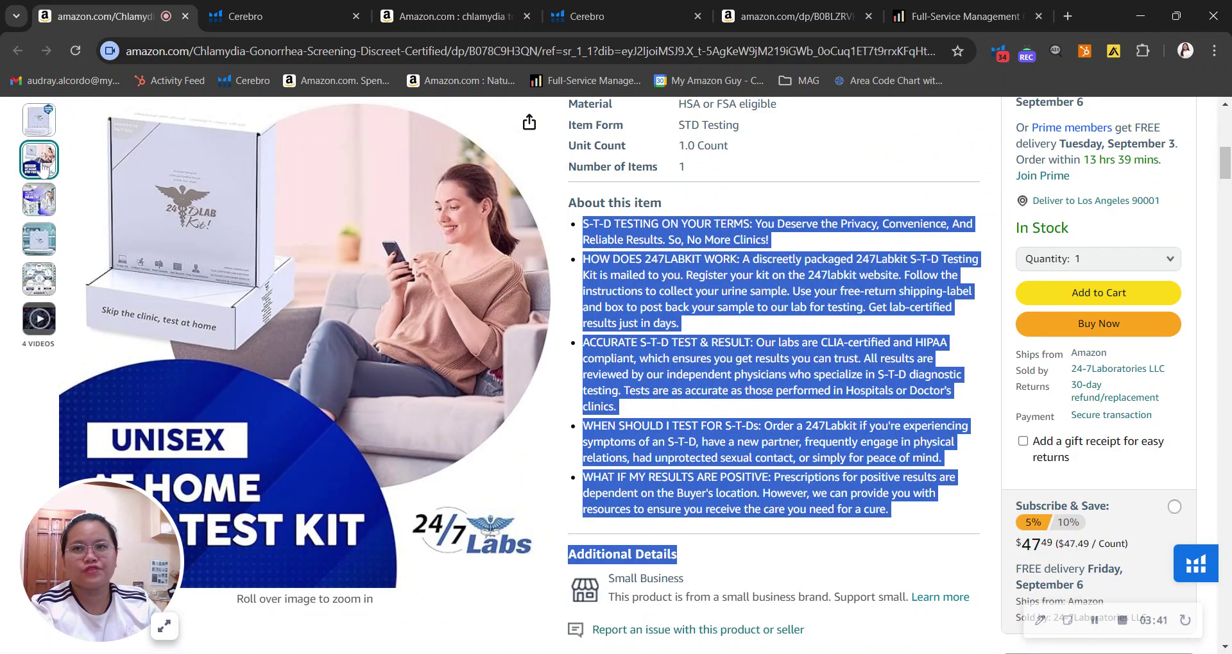
mouse_move(37, 242)
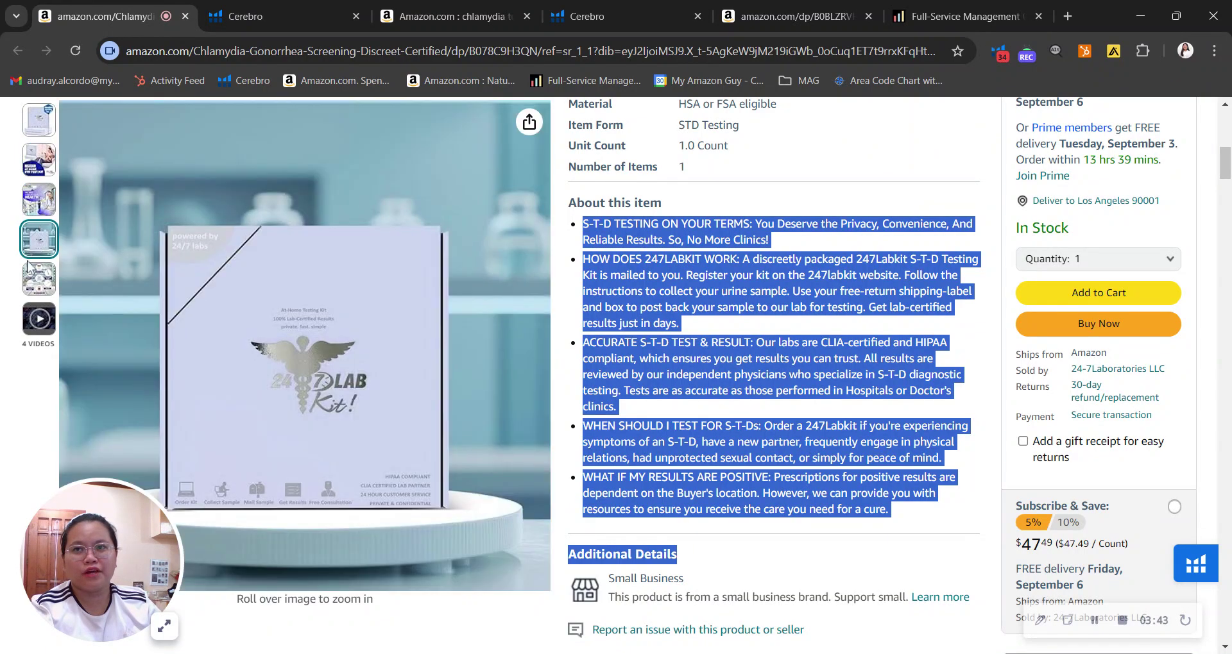
mouse_move(42, 323)
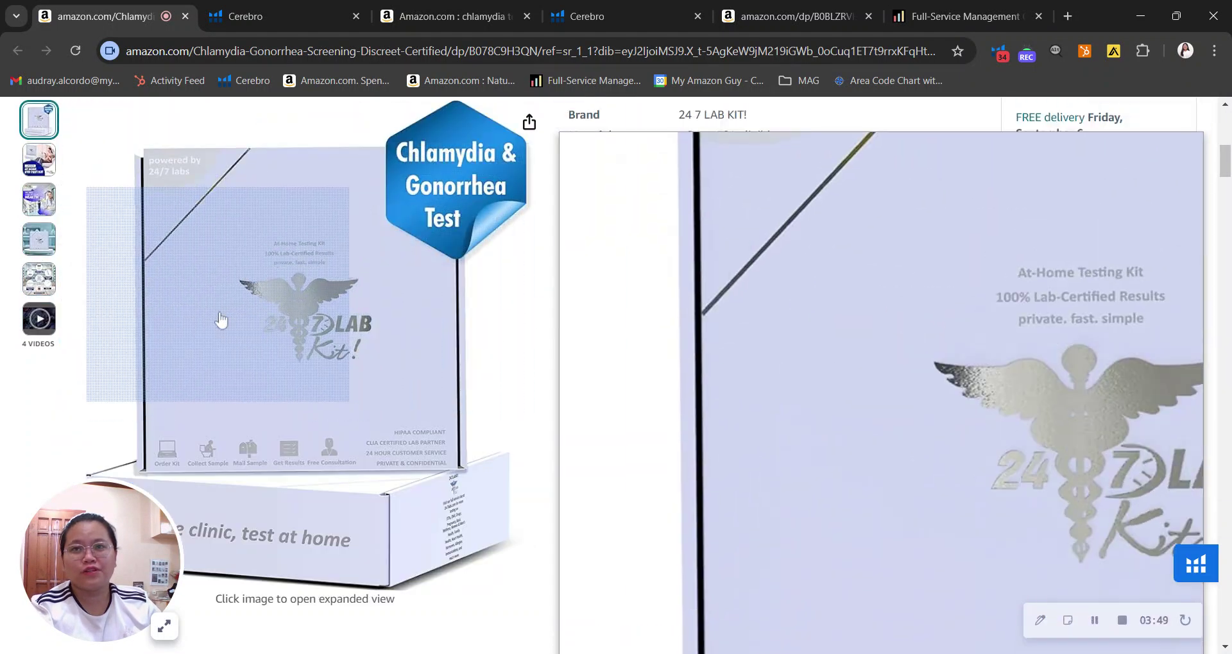
Scroll to the From the brand section and highlight its heading and story text
scroll(873, 321, "down", 15)
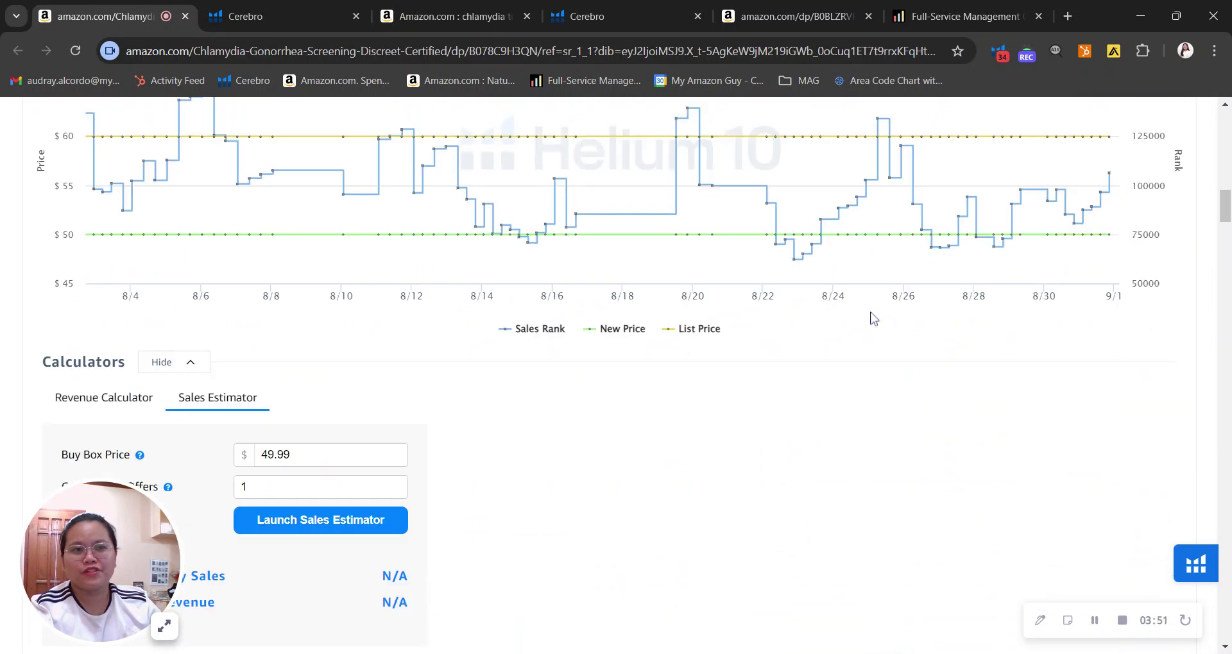
scroll(874, 320, "down", 8)
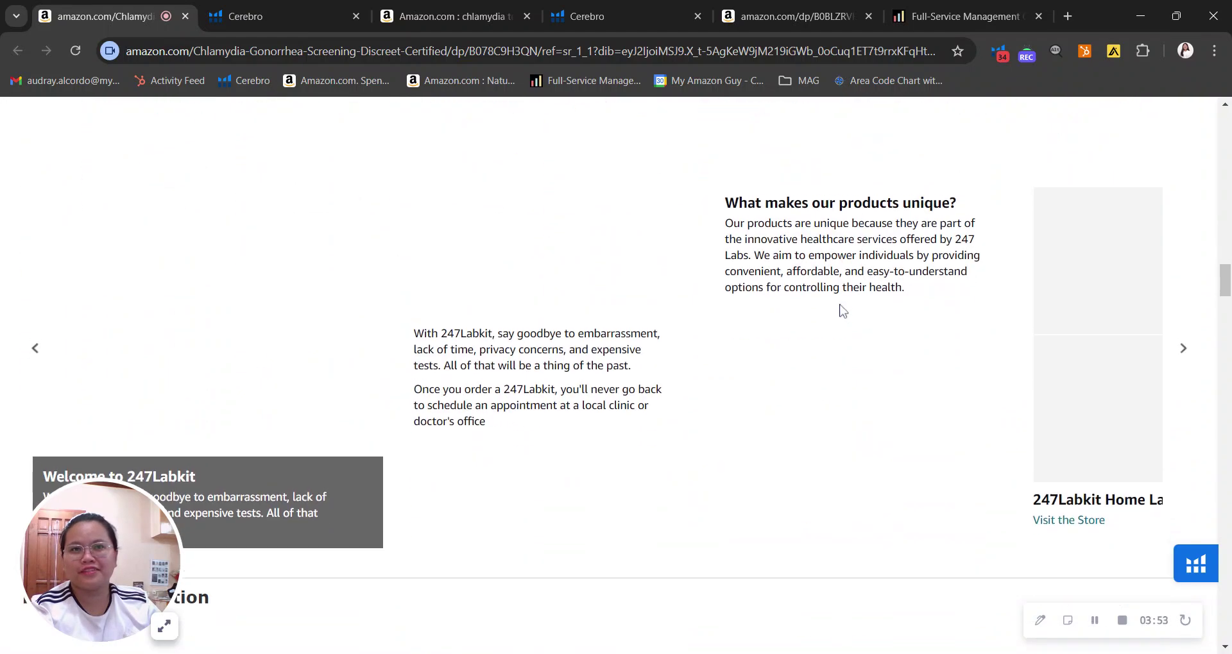
left_click_drag(181, 155, 33, 154)
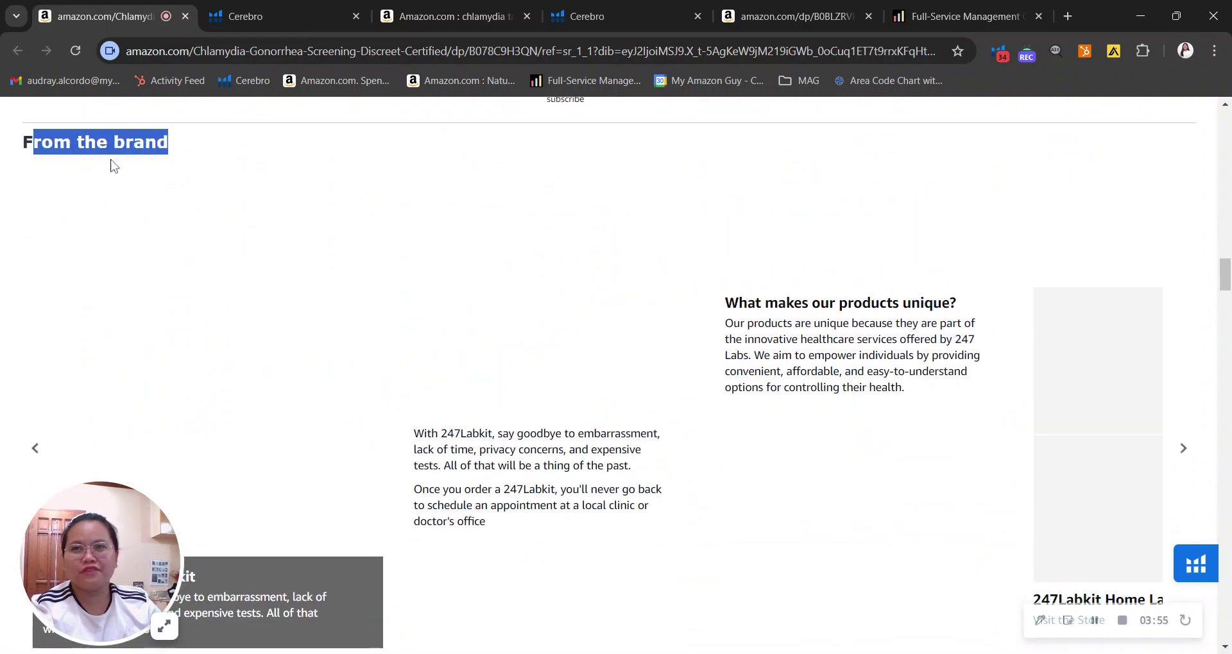
left_click(113, 165)
scroll(187, 295, "down", 5)
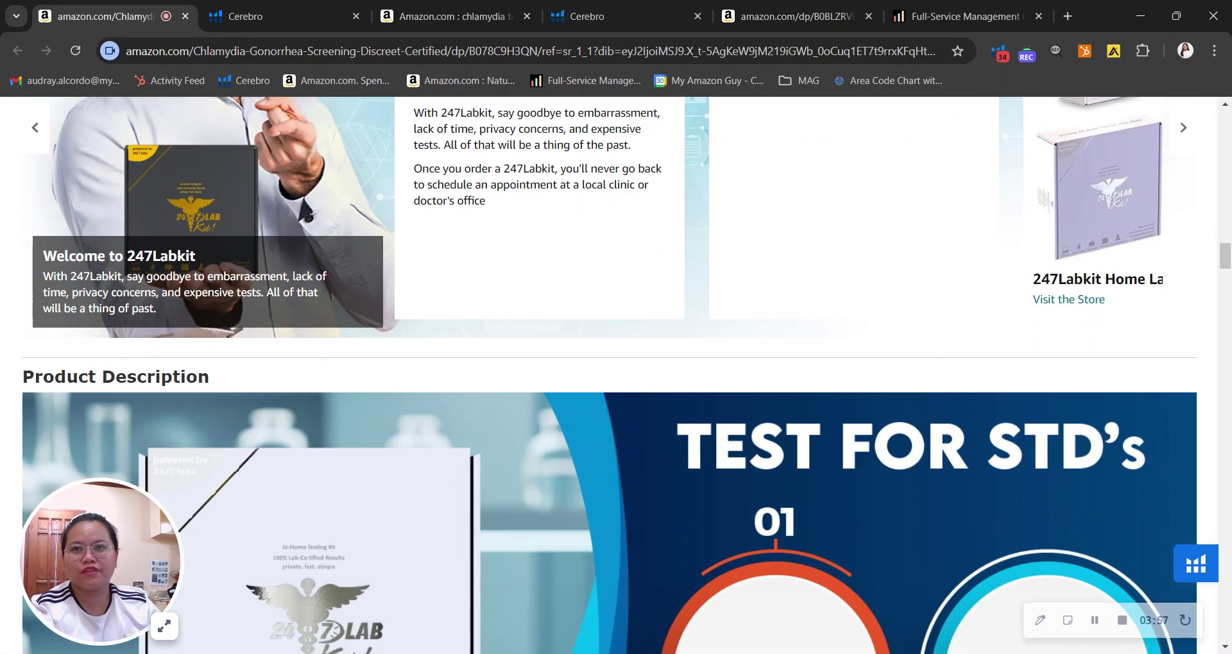
left_click_drag(209, 377, 23, 377)
scroll(545, 317, "down", 6)
scroll(546, 317, "up", 9)
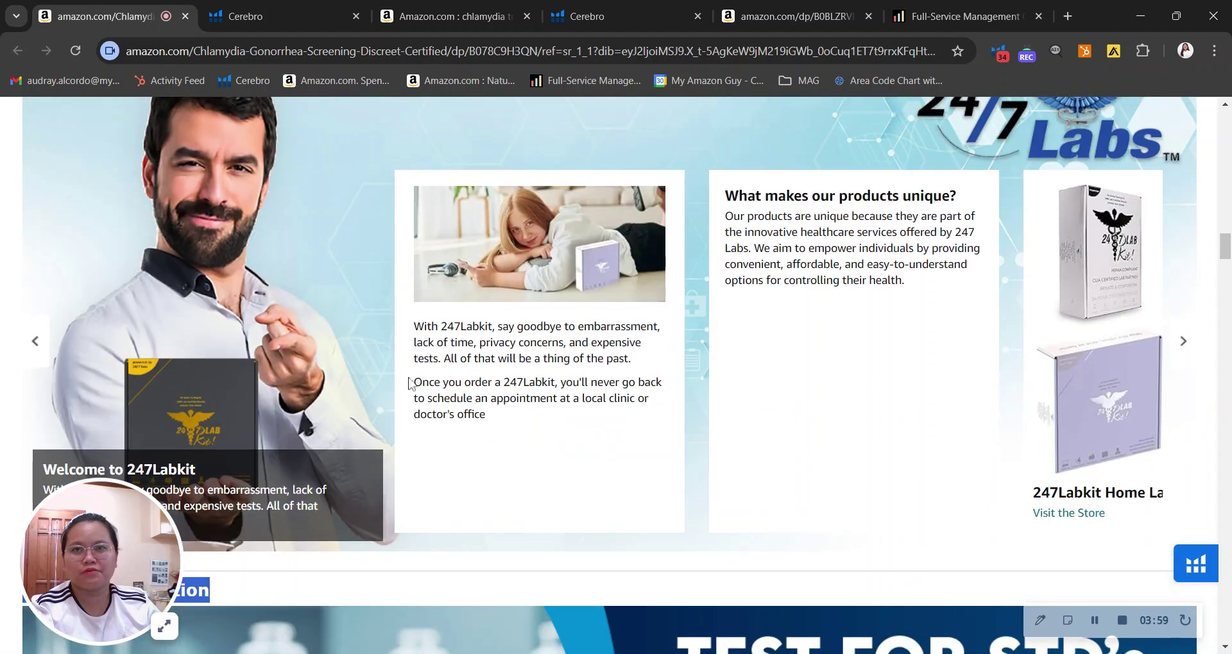
left_click_drag(456, 398, 412, 326)
scroll(1015, 470, "up", 2)
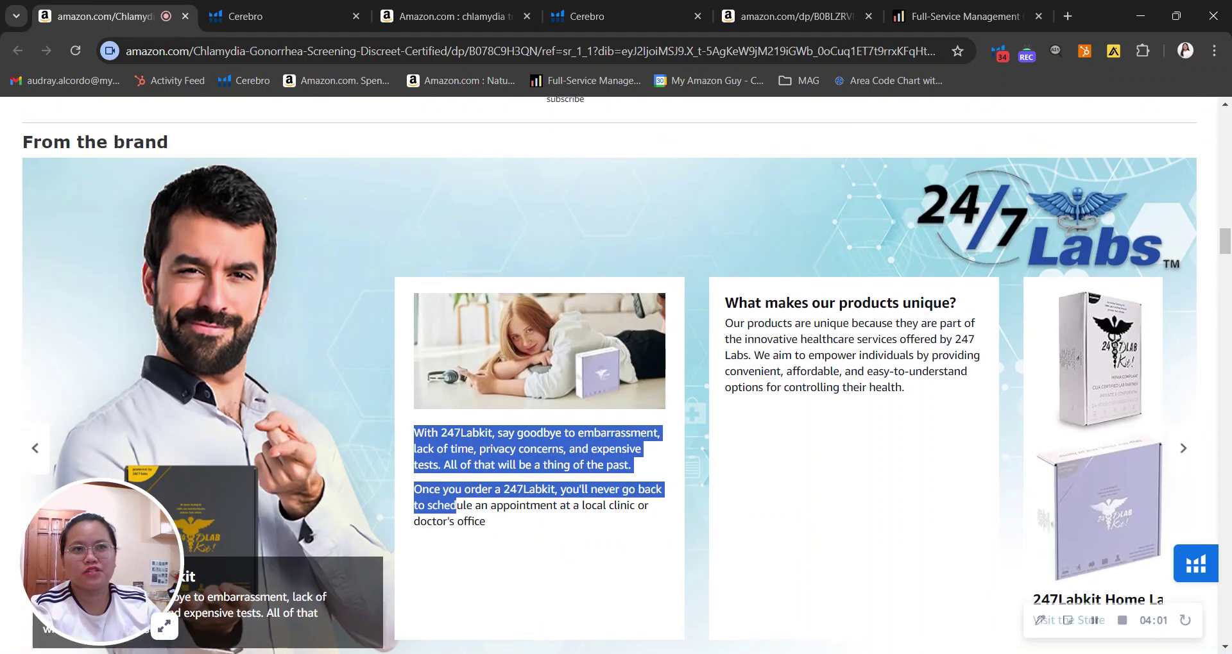
Turn on the alt-text extension and review the Product Description images' alt text
left_click(1055, 51)
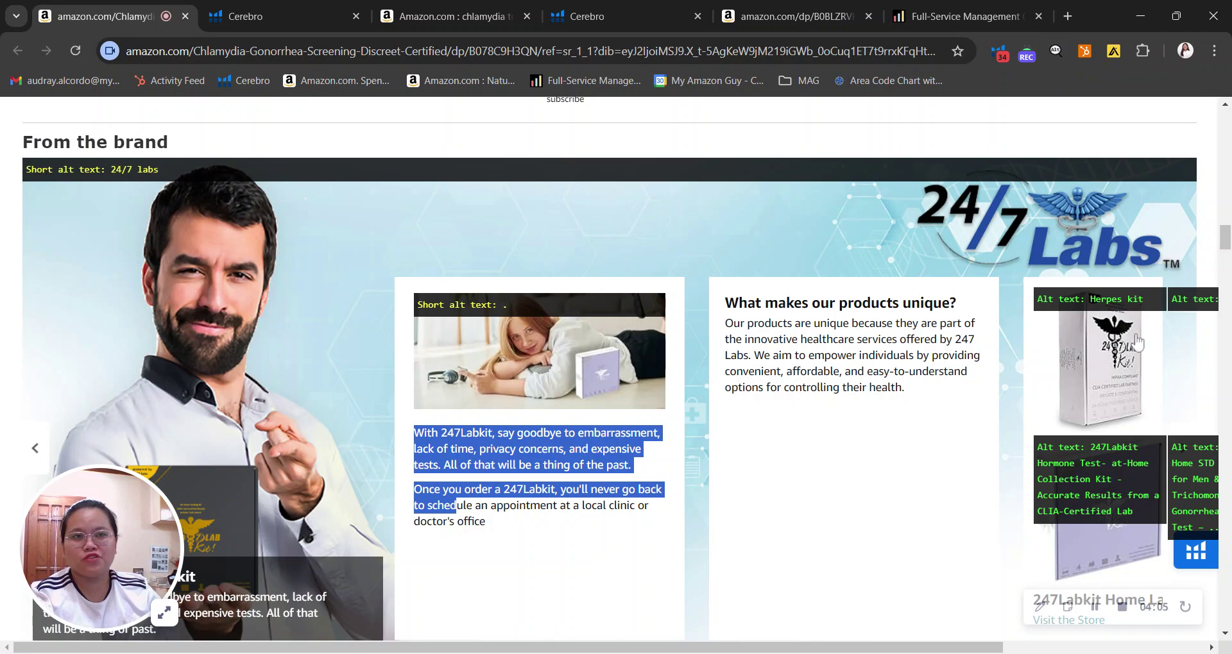
scroll(309, 347, "down", 7)
scroll(404, 329, "down", 7)
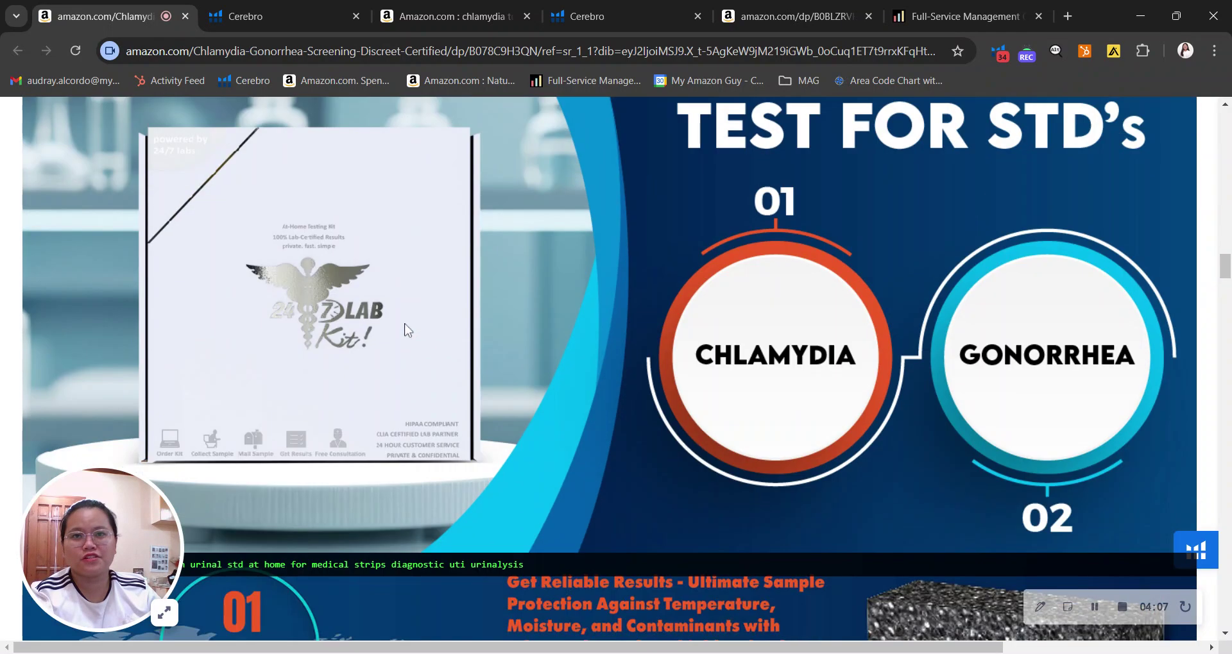
scroll(413, 364, "down", 7)
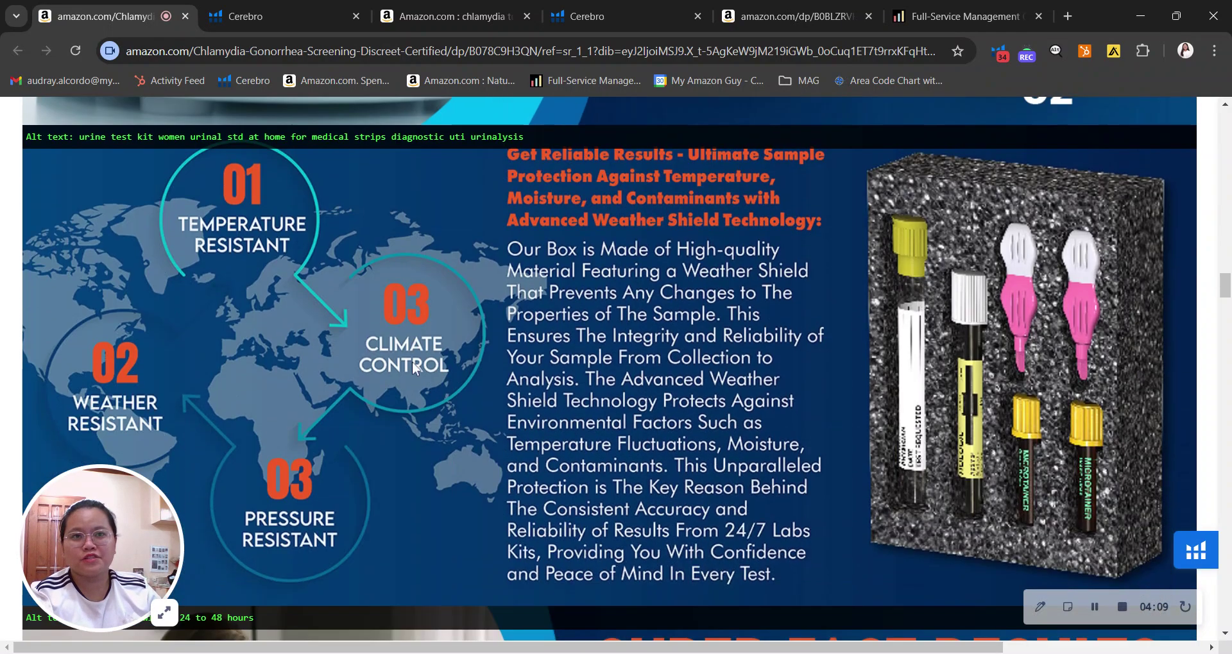
scroll(402, 352, "down", 3)
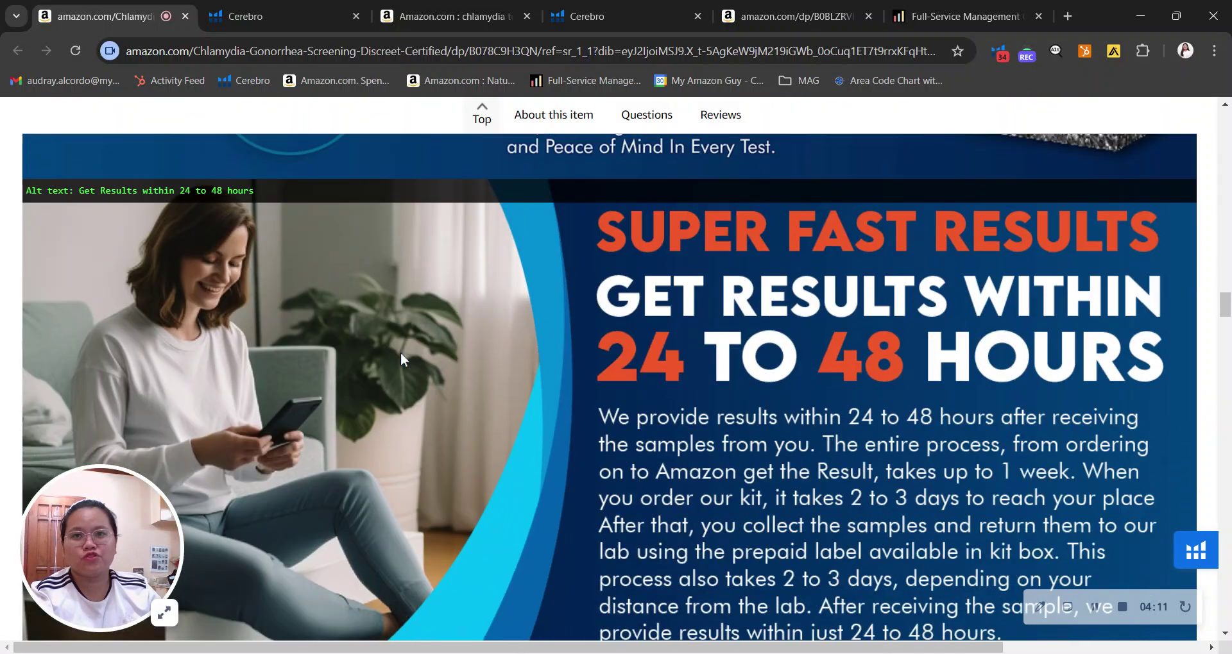
scroll(300, 417, "up", 2)
scroll(302, 421, "up", 15)
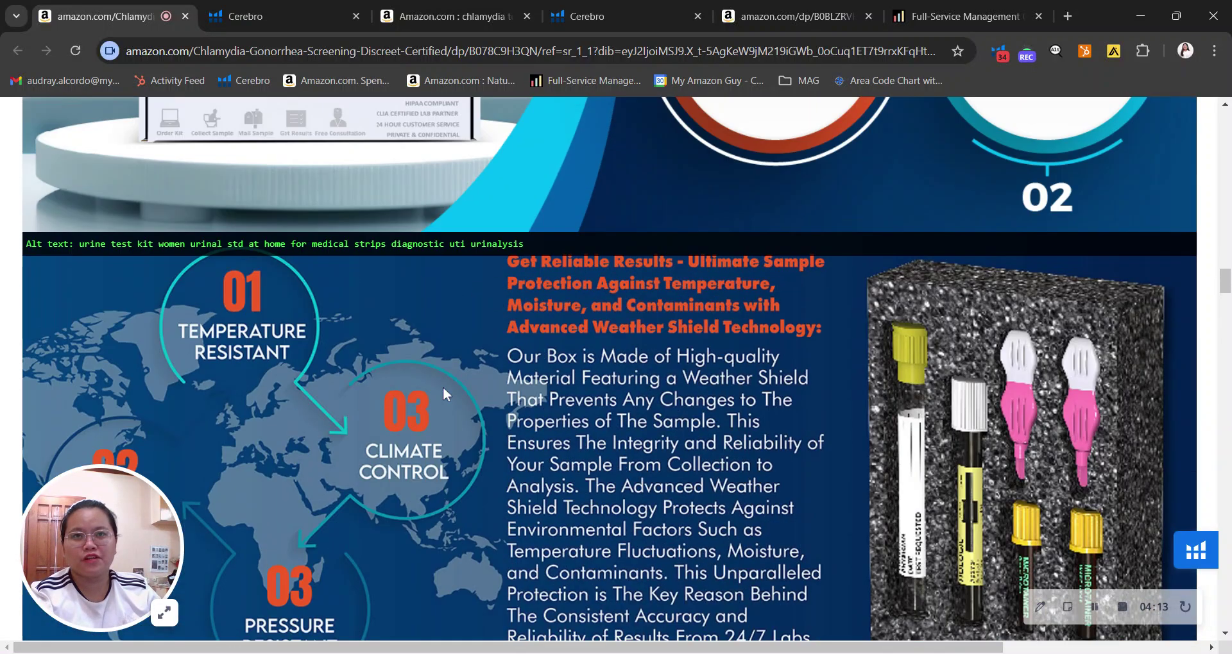
scroll(506, 371, "up", 5)
scroll(507, 371, "up", 7)
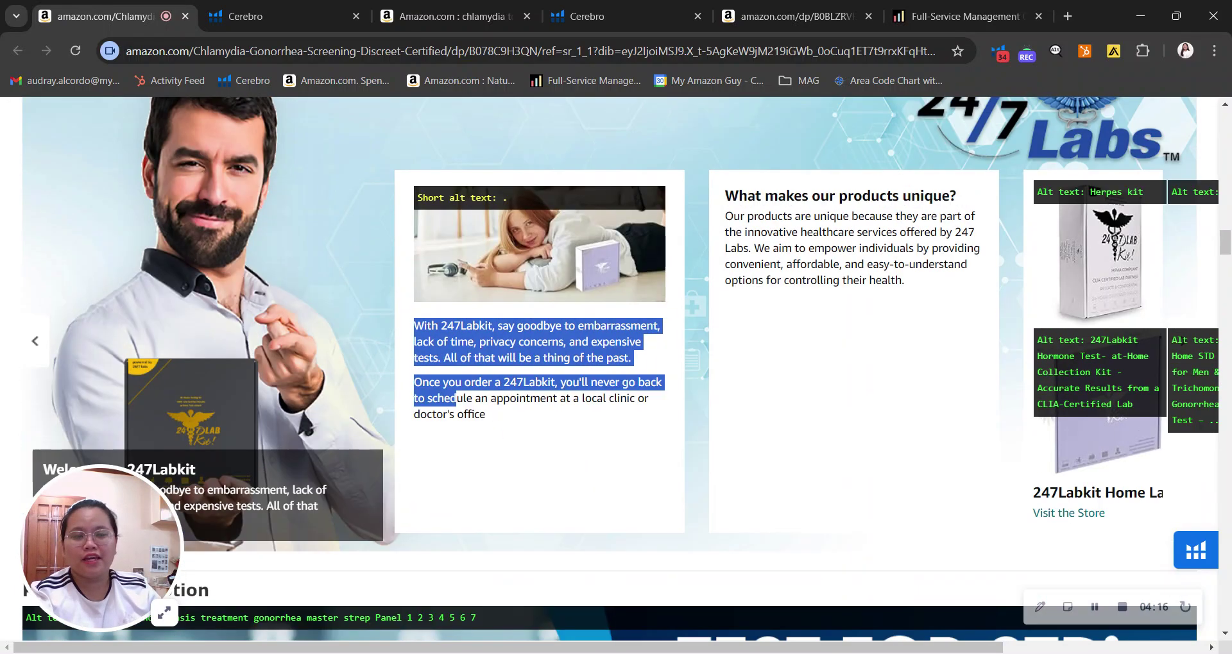
scroll(583, 366, "down", 3)
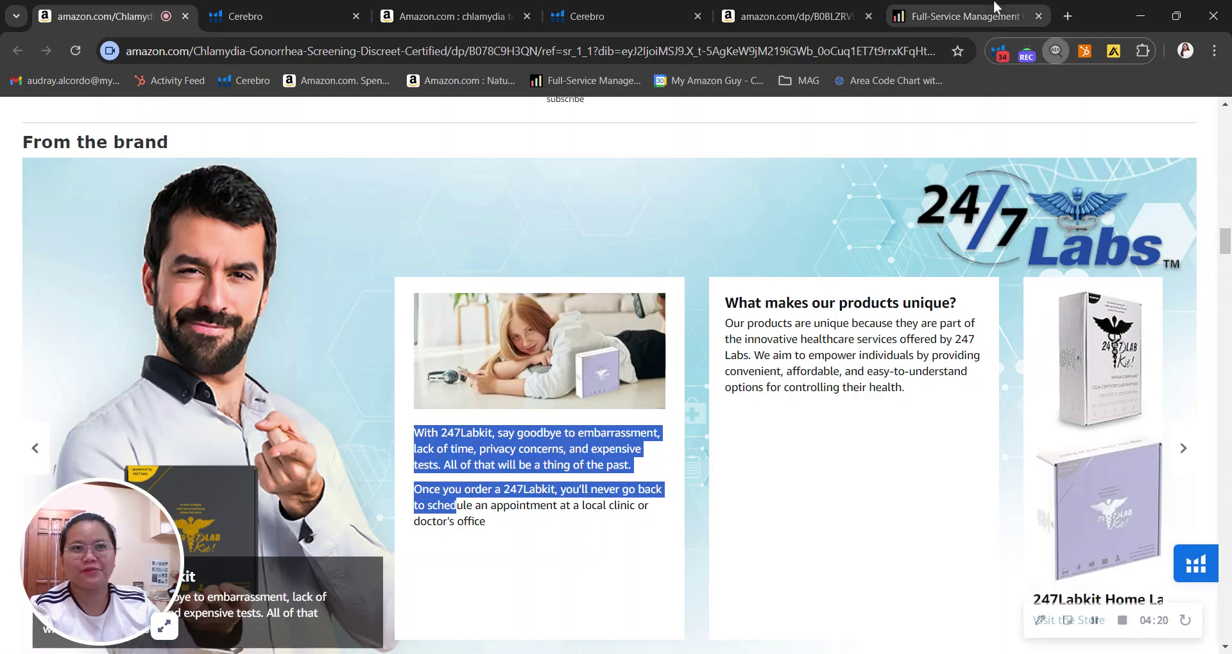
Open My Amazon Guy's Full-Service Management page and highlight its intro about managing all pillars of Amazon
left_click(962, 16)
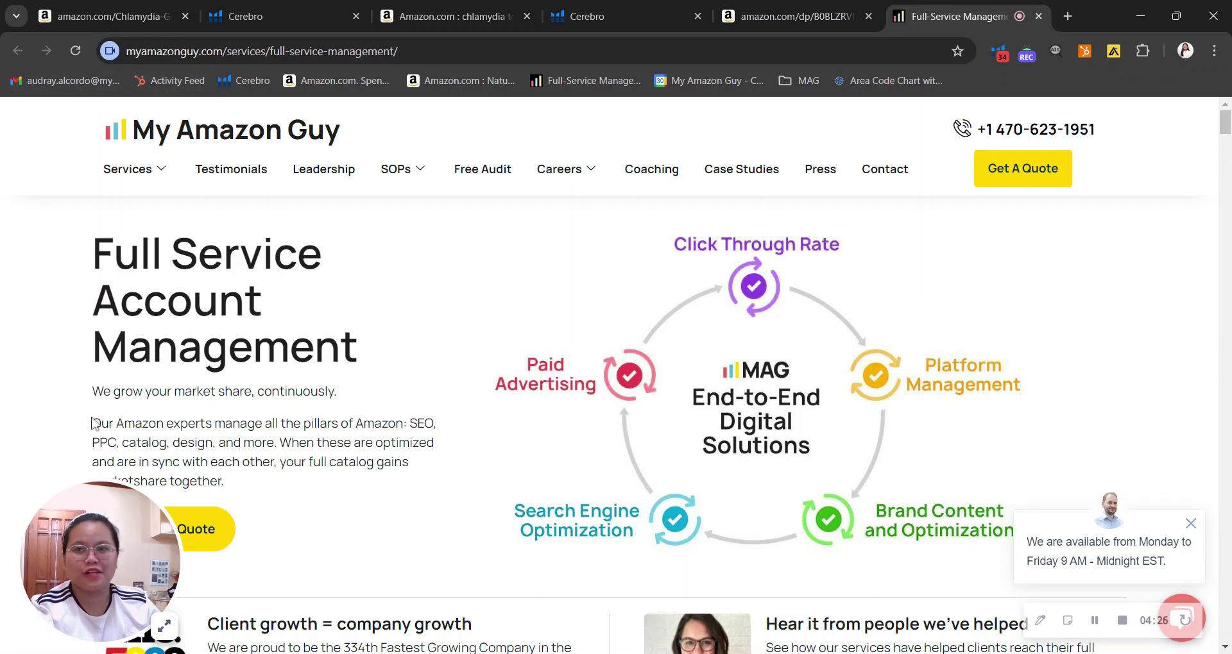
left_click_drag(88, 387, 379, 425)
double_click(381, 424)
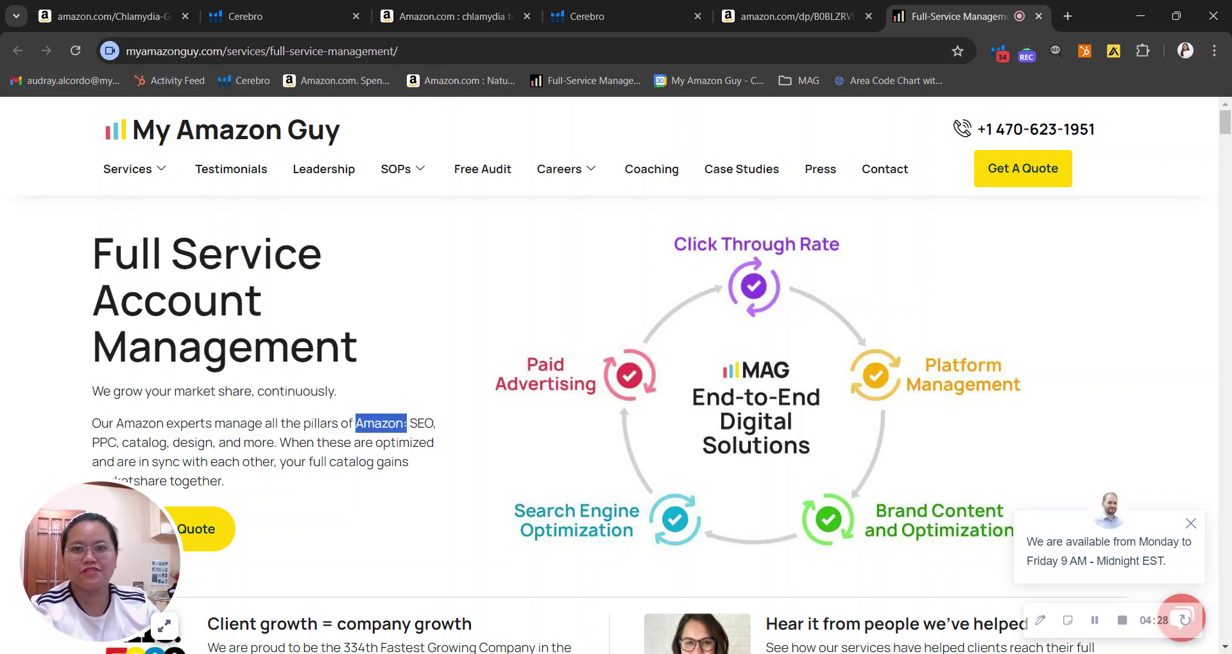
left_click_drag(101, 424, 403, 423)
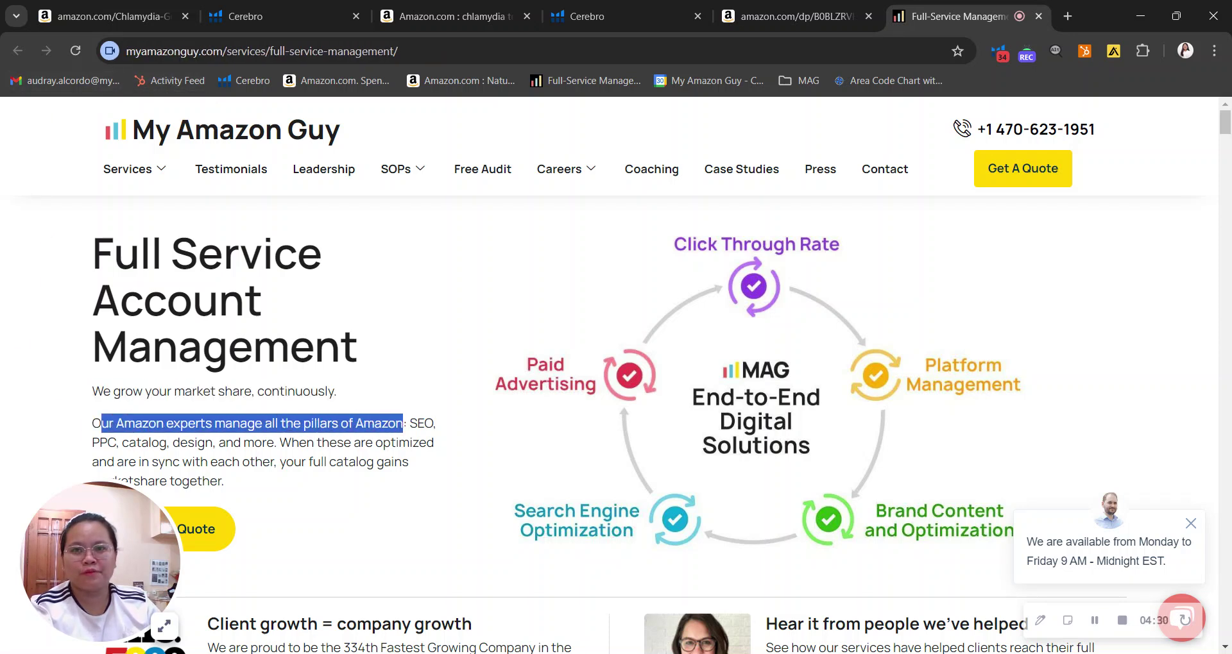
Browse the service cards down to the Additional Support for Amazon offerings
scroll(405, 417, "down", 10)
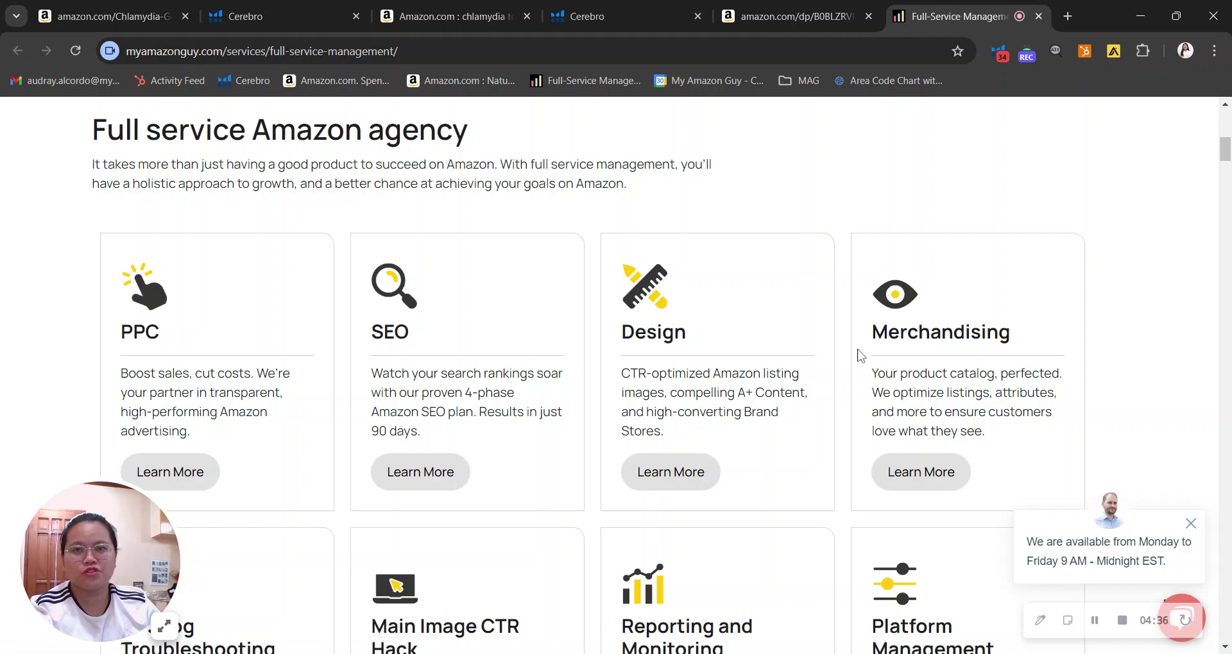
scroll(475, 388, "down", 5)
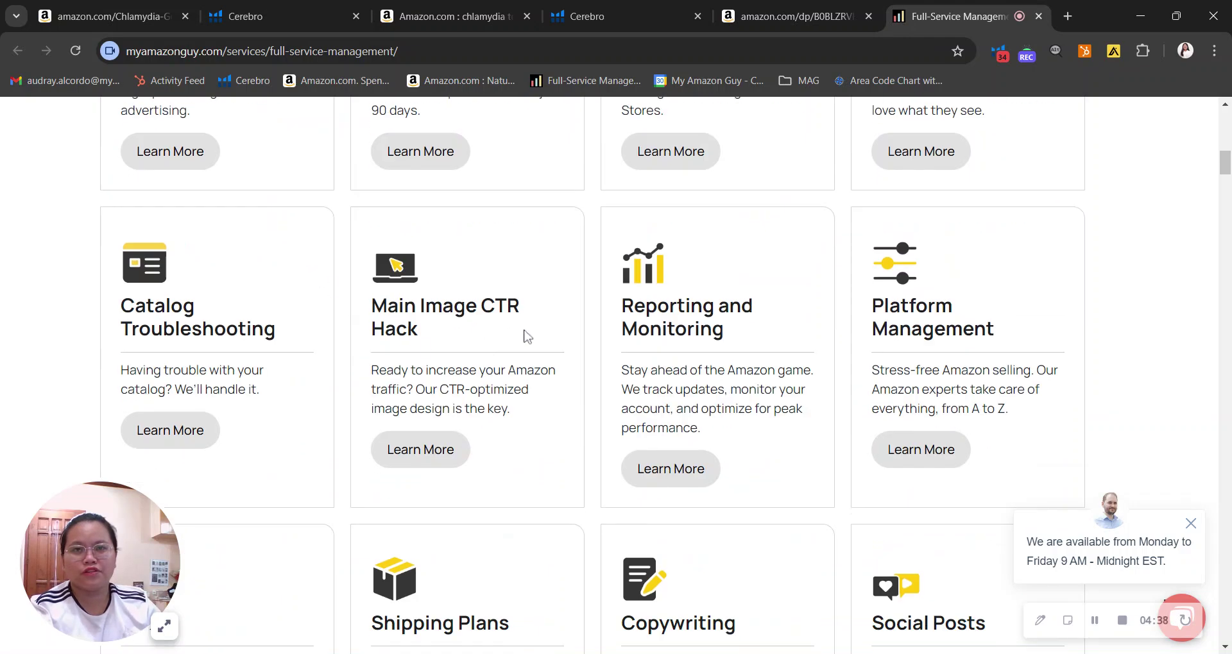
scroll(902, 312, "down", 3)
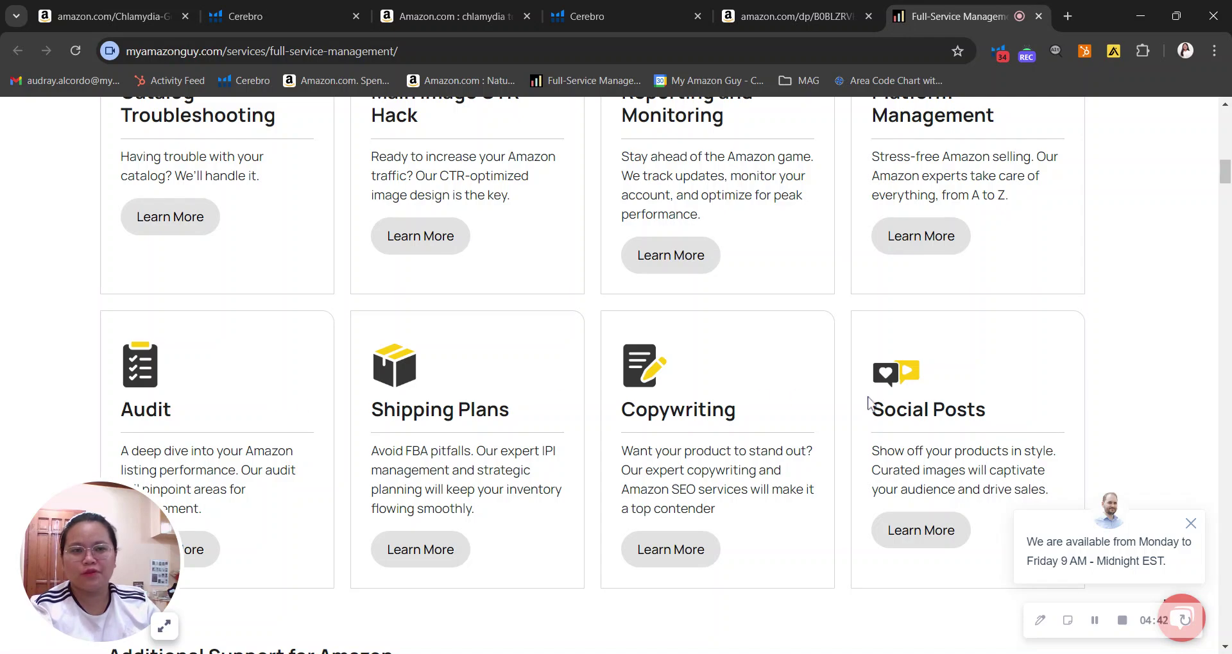
scroll(868, 401, "down", 9)
scroll(770, 430, "up", 1)
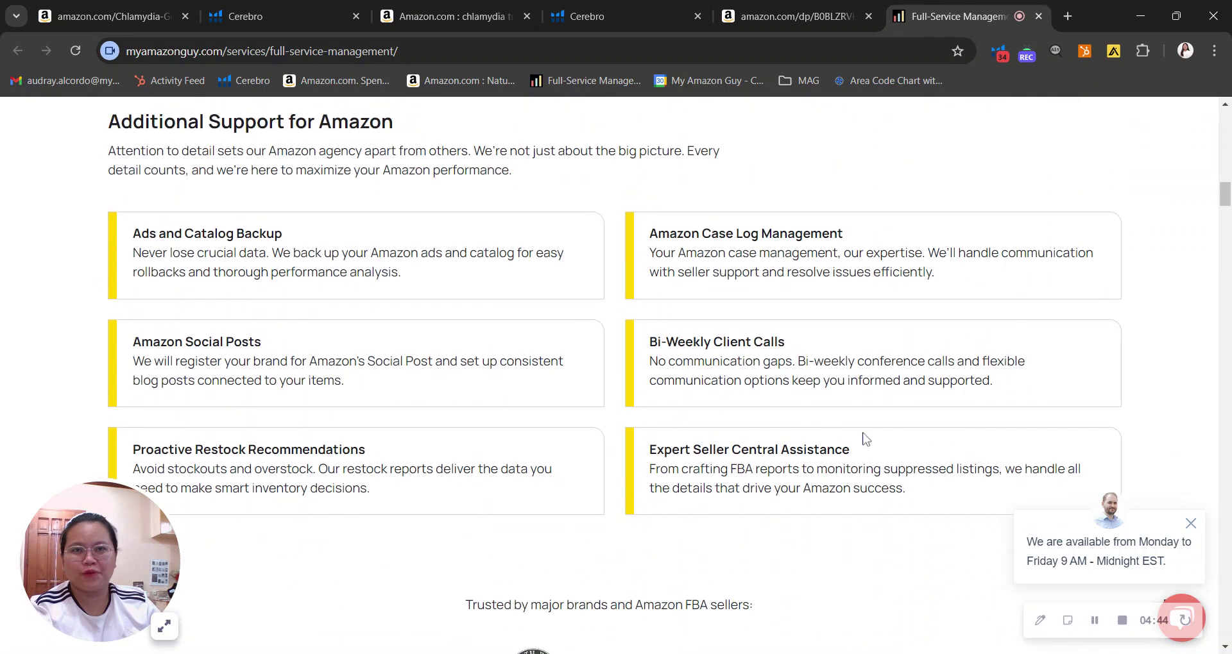